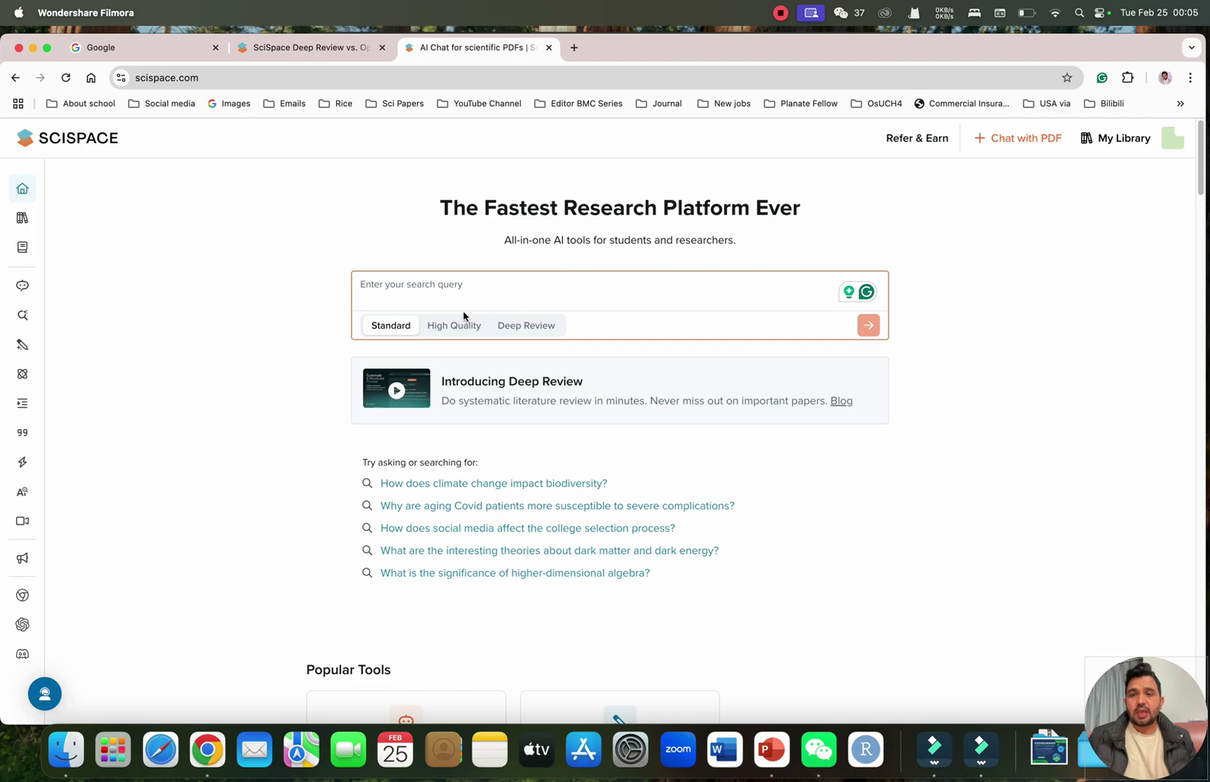
Step: Submit the Deep Review question 'what is role of velvet layer in fertility?'
left_click(535, 330)
left_click(534, 330)
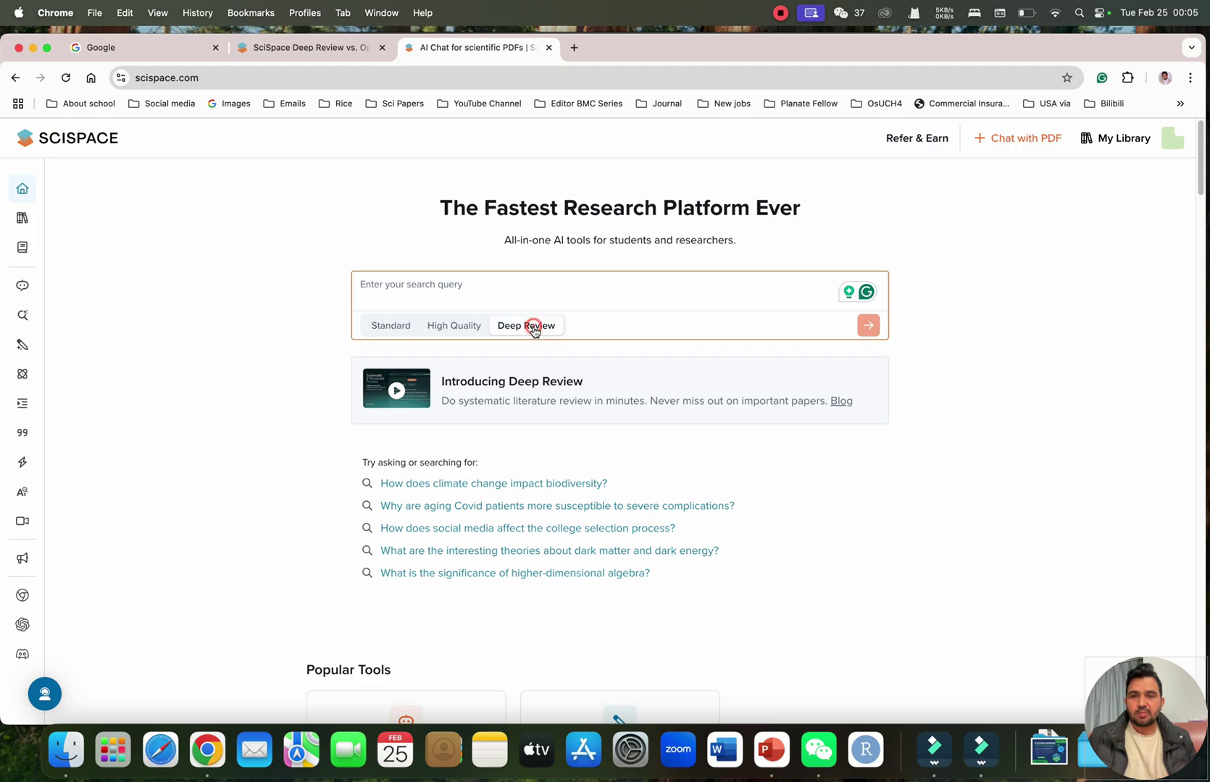
left_click(365, 284)
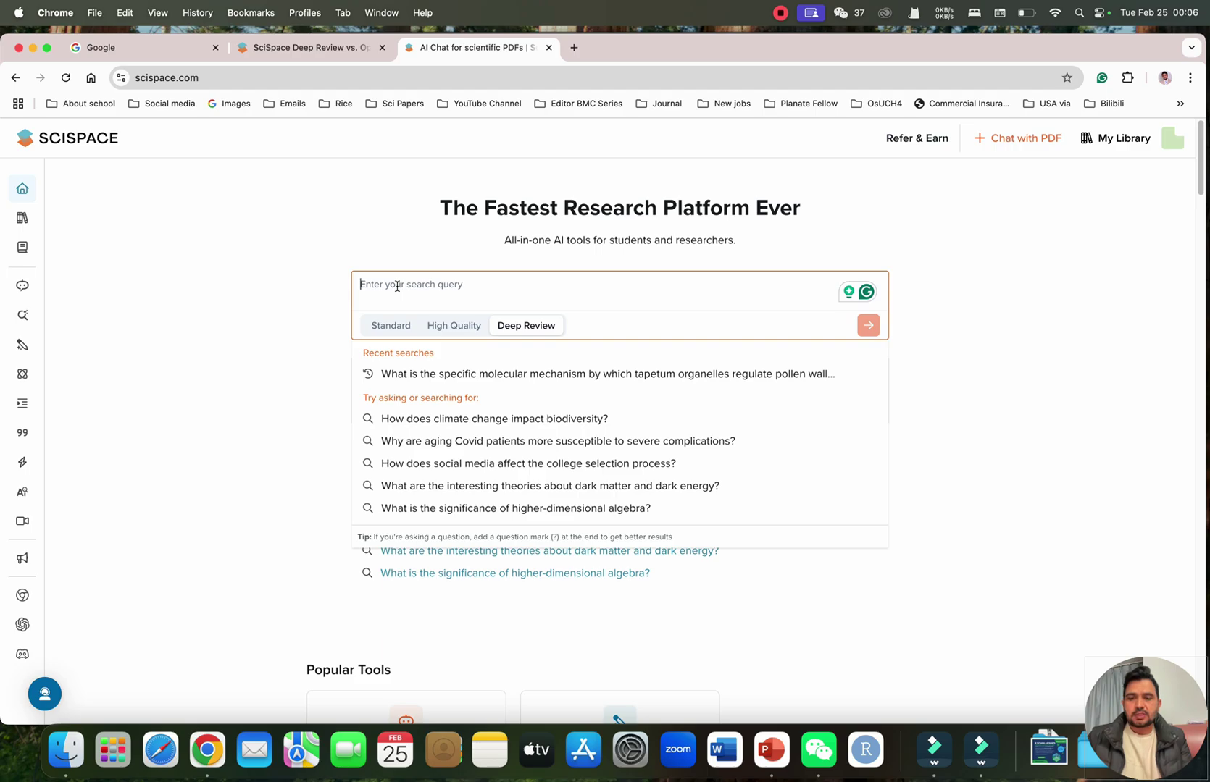
type("w")
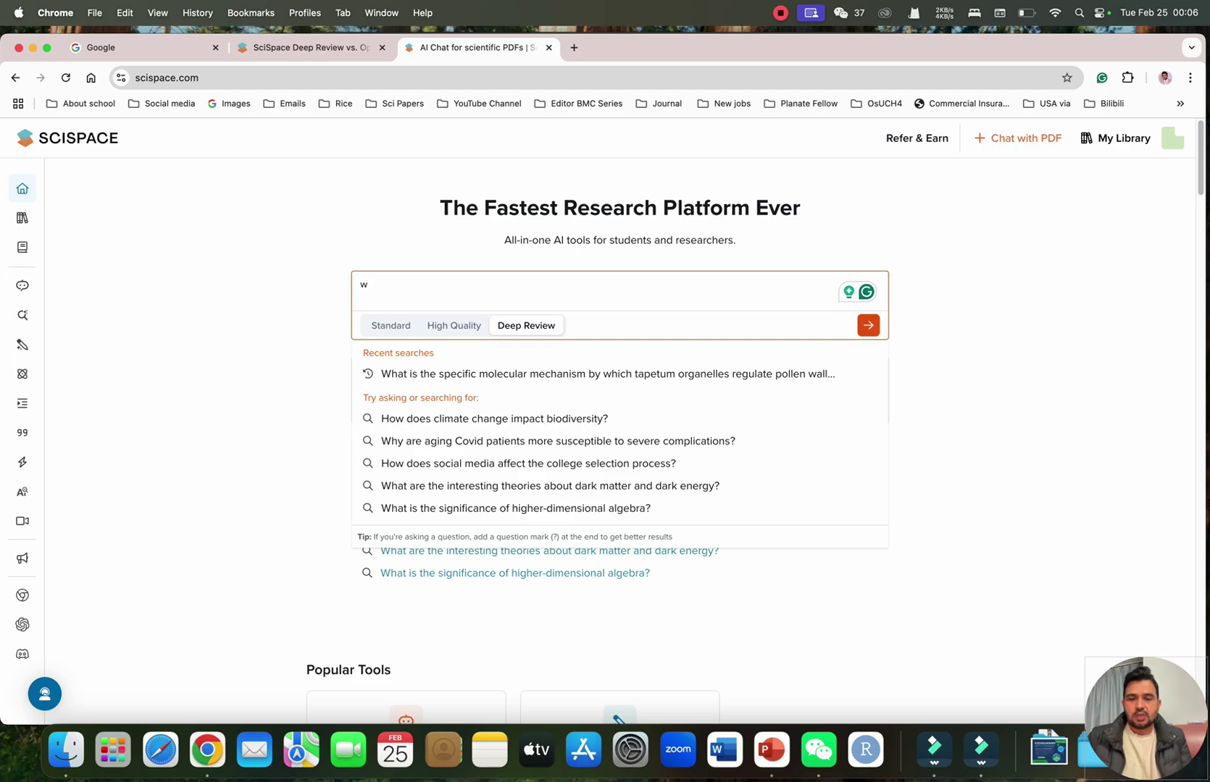
type("h")
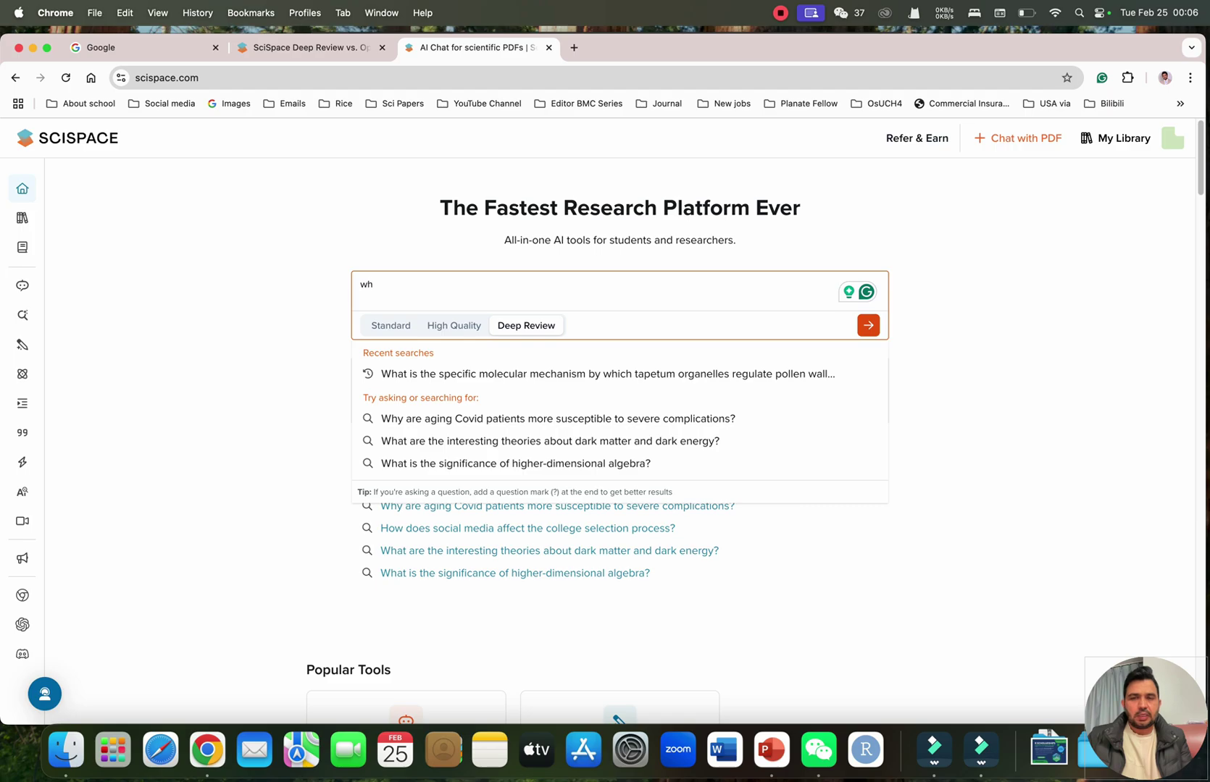
type("a")
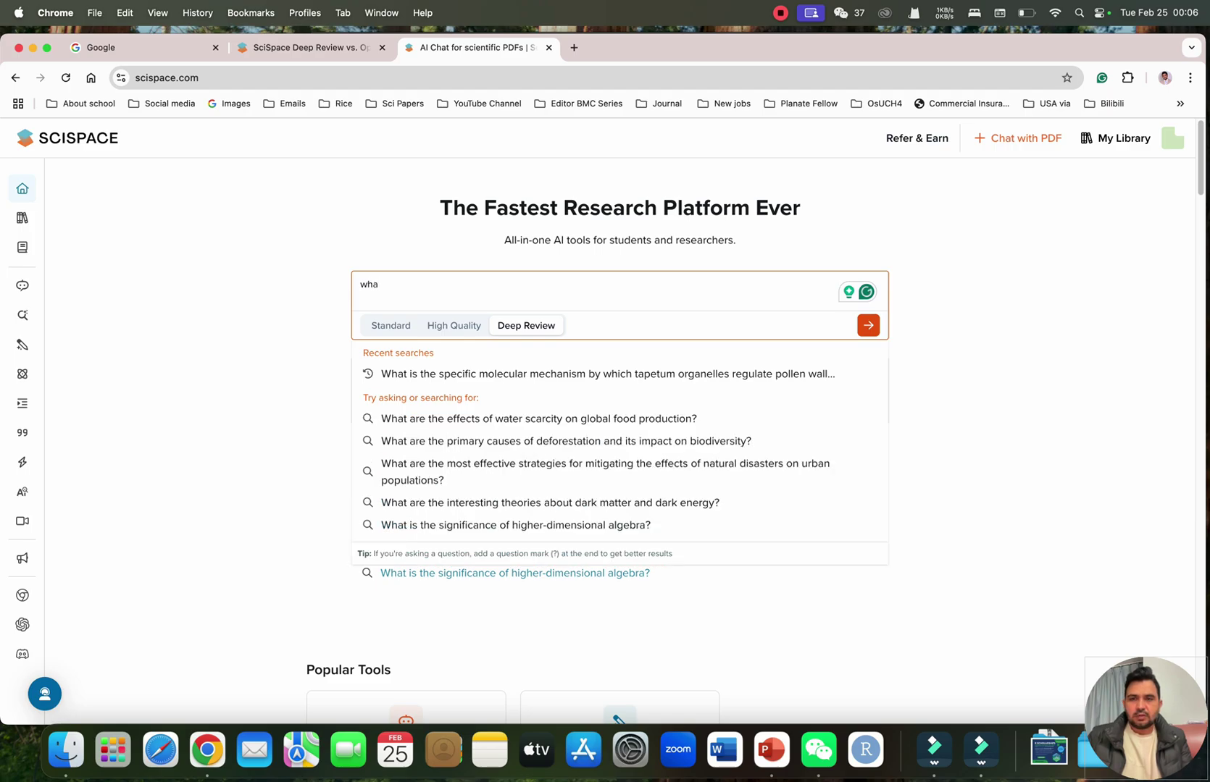
type("t is ")
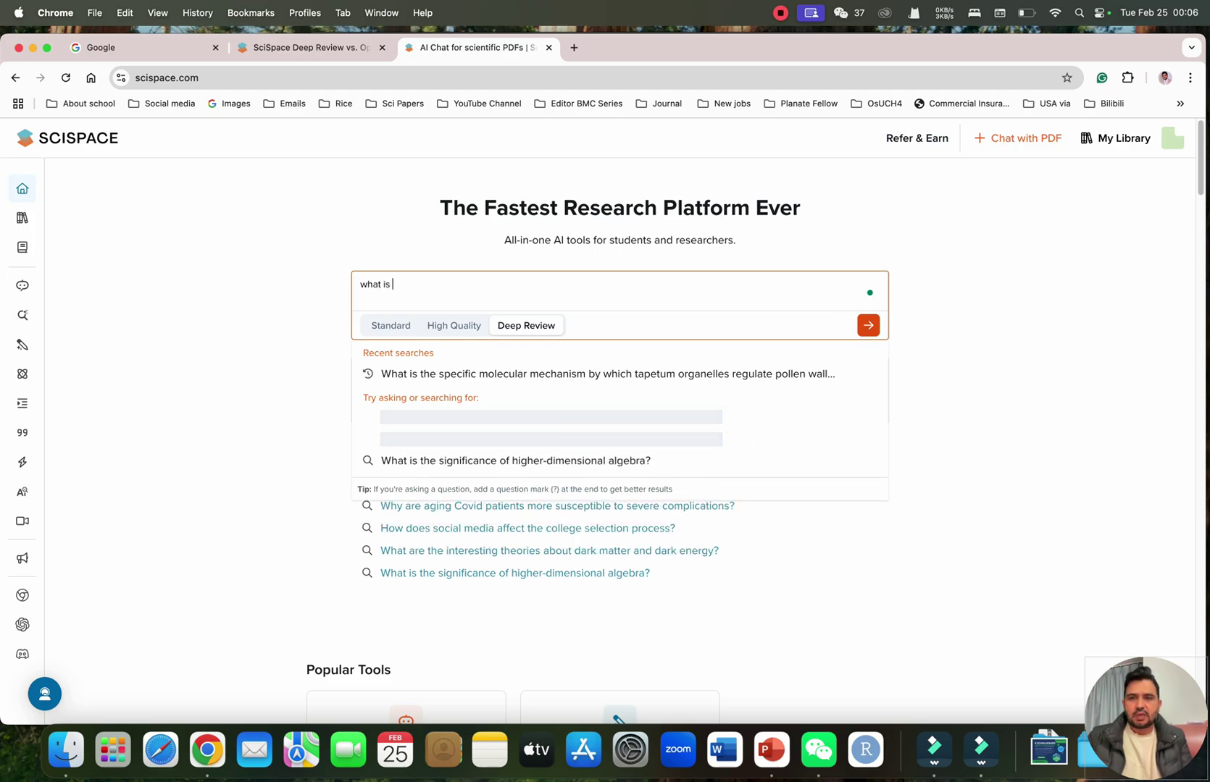
type("role of ve")
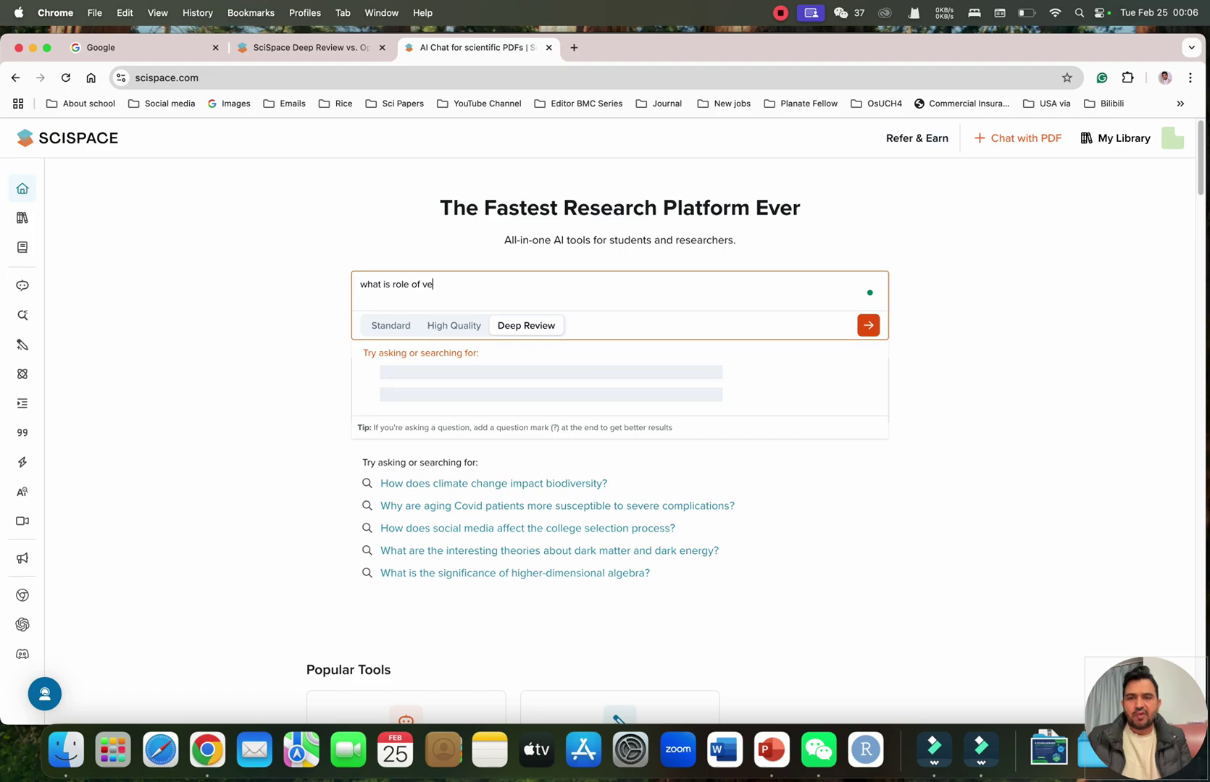
type("lvet")
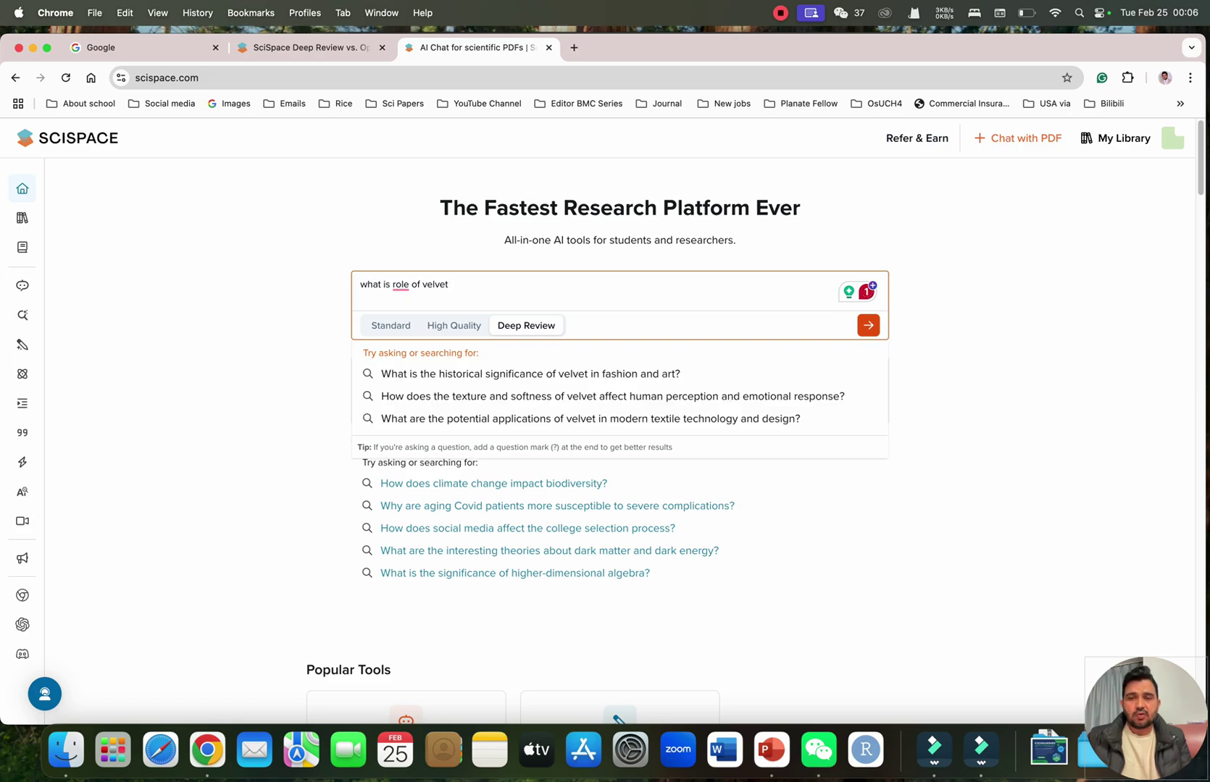
type("layer in ")
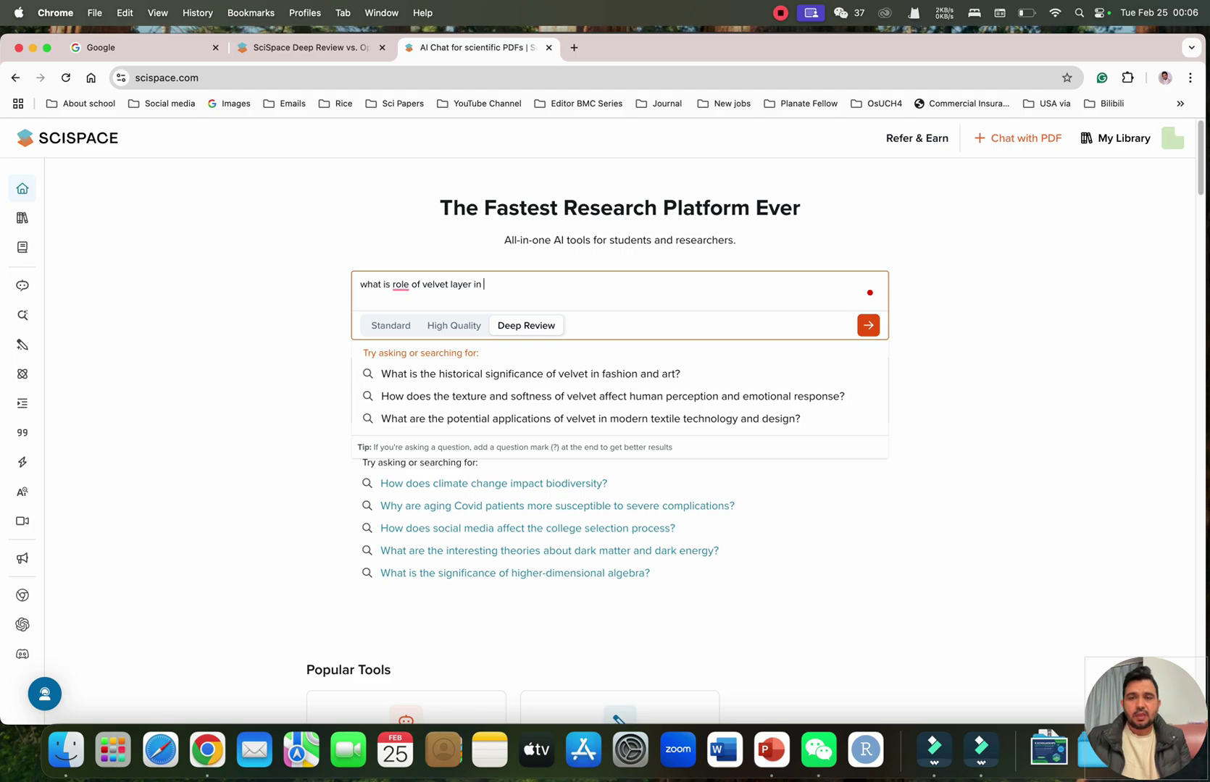
type("fer")
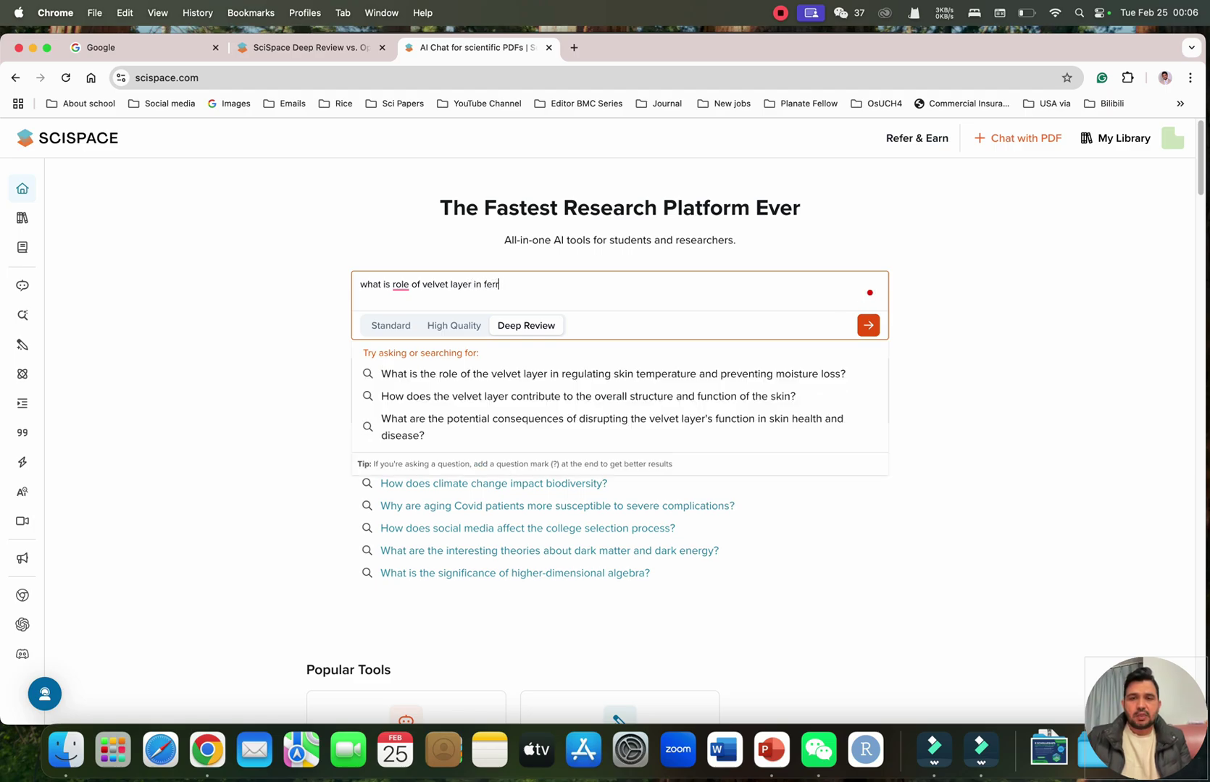
type("rili")
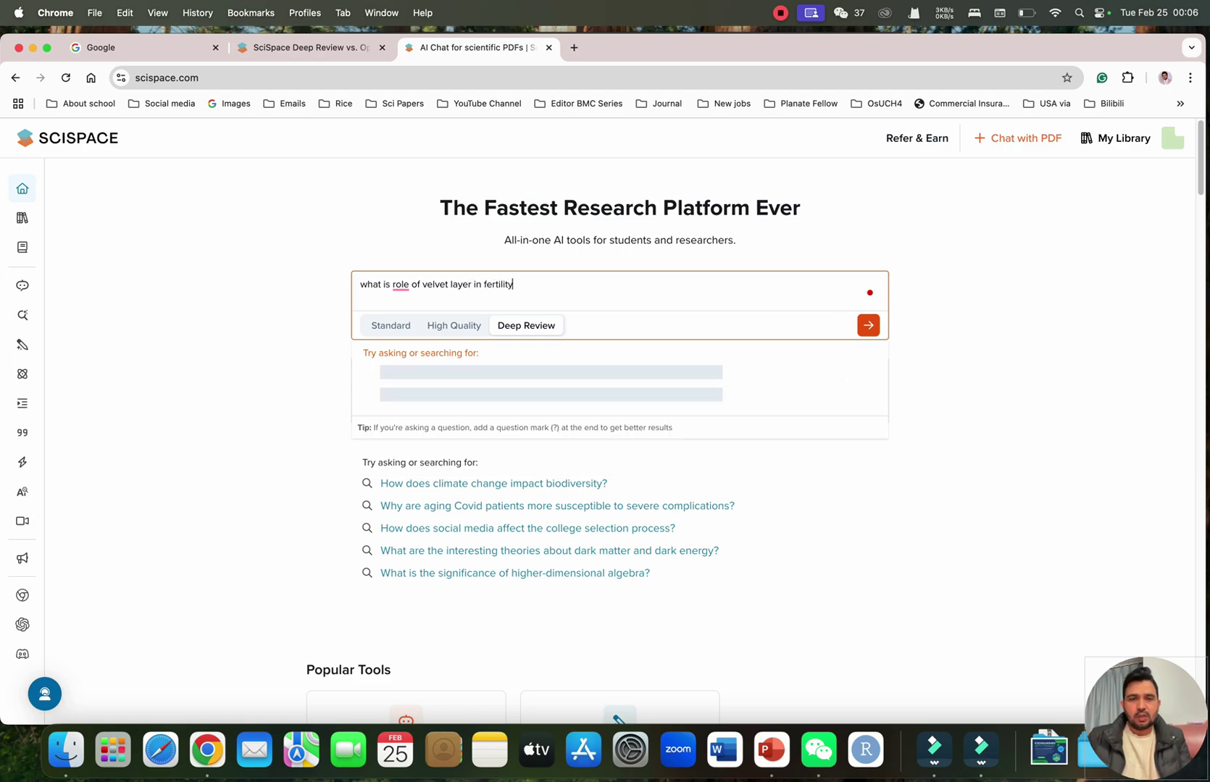
type("ty")
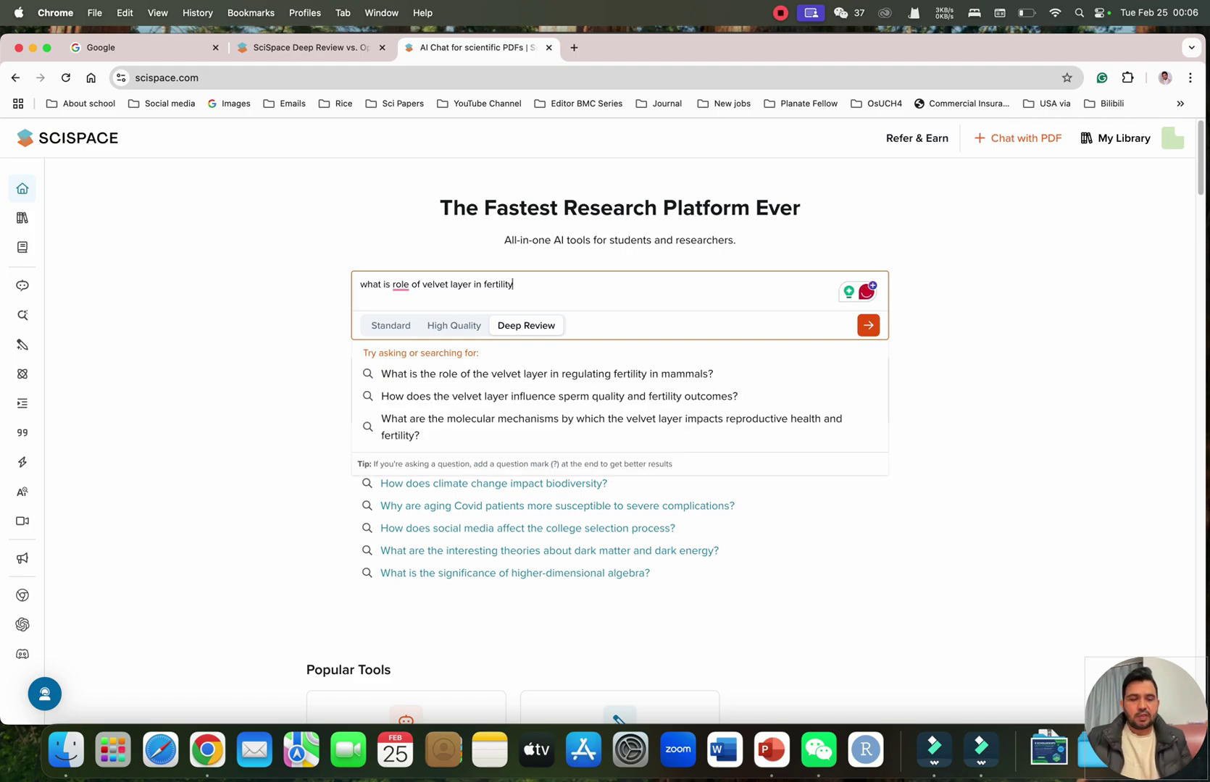
type("?")
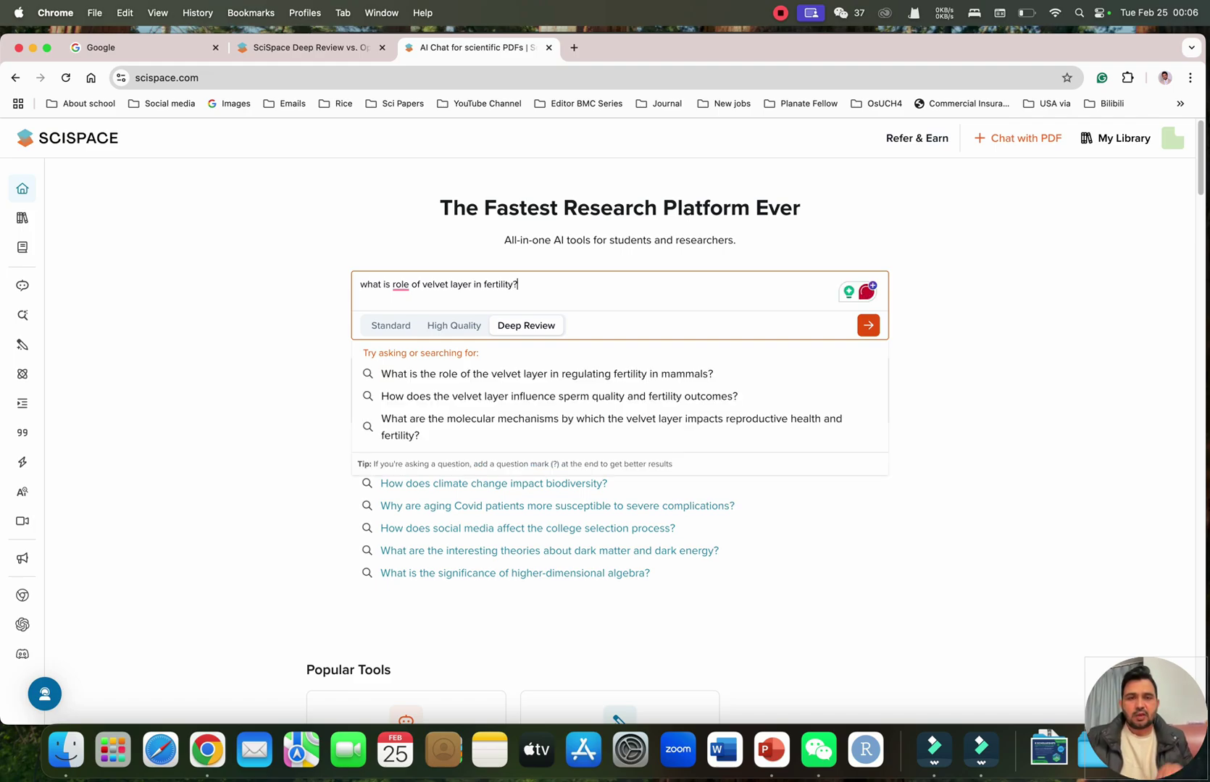
left_click(867, 327)
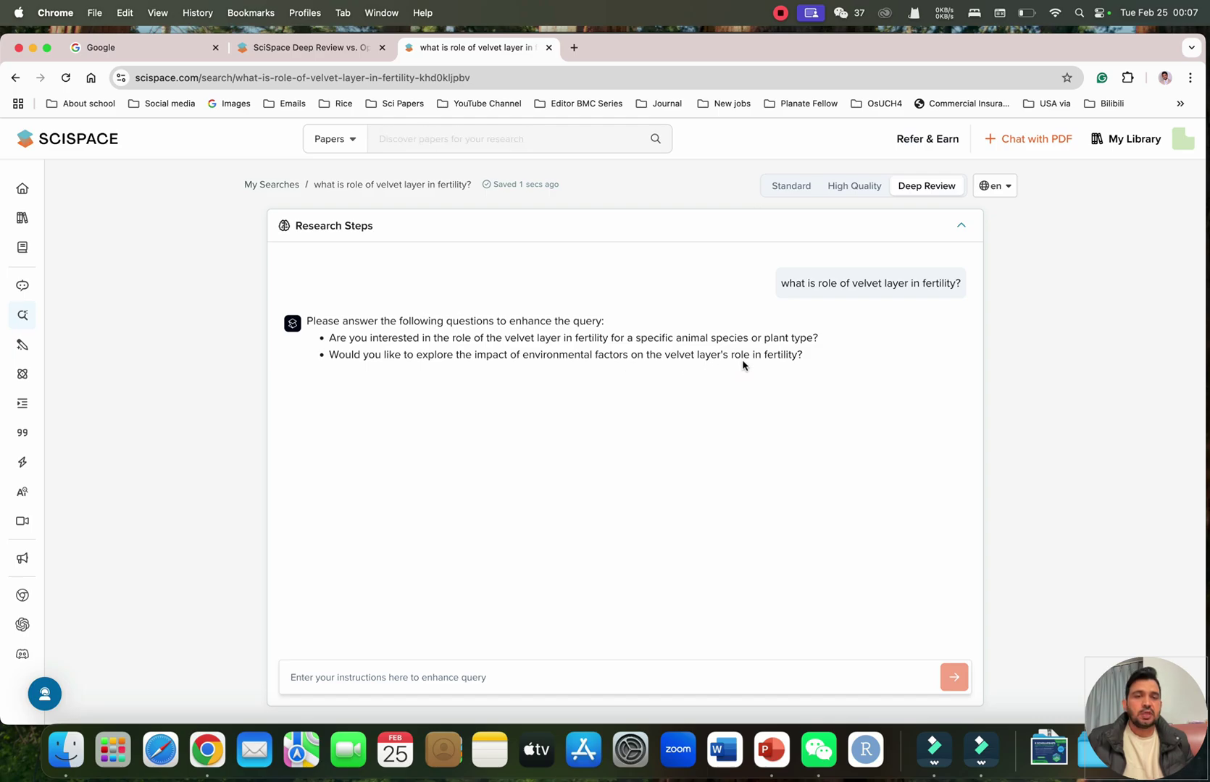
Step: Reply that the interest is plants and that environmental factors' impact should be explored as well
left_click(438, 676)
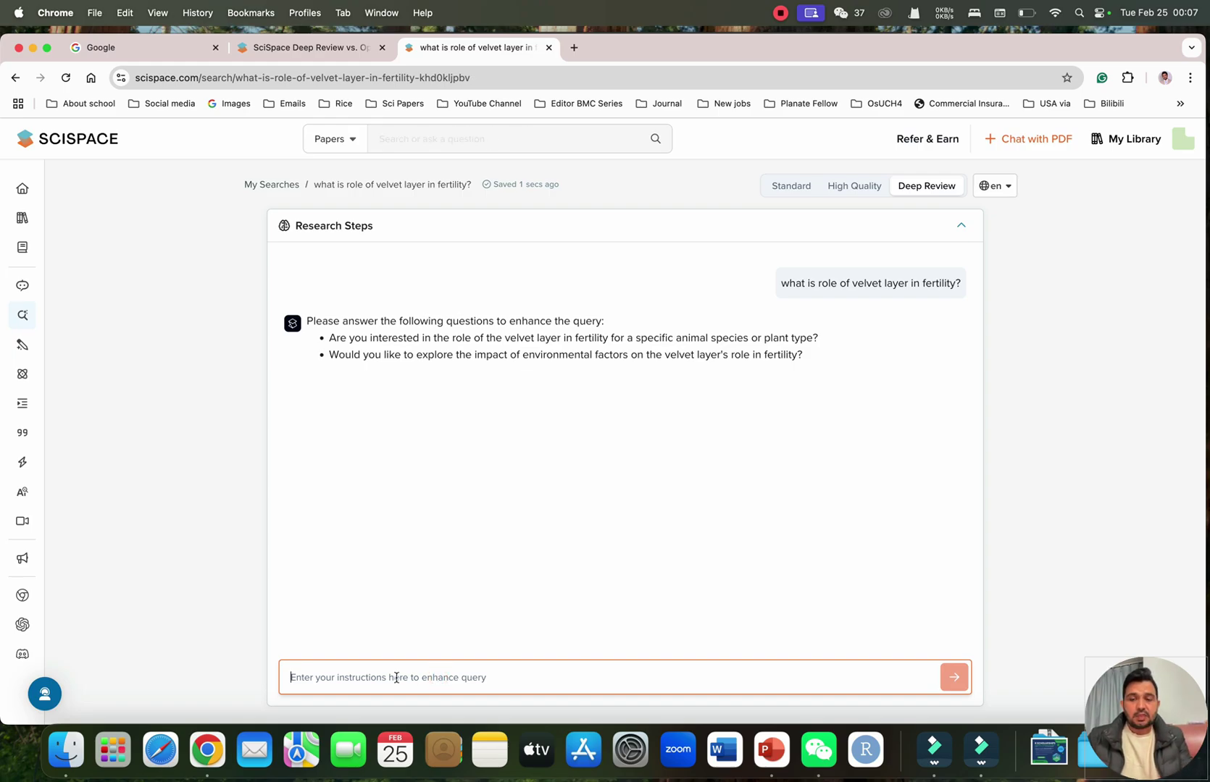
type("I am look")
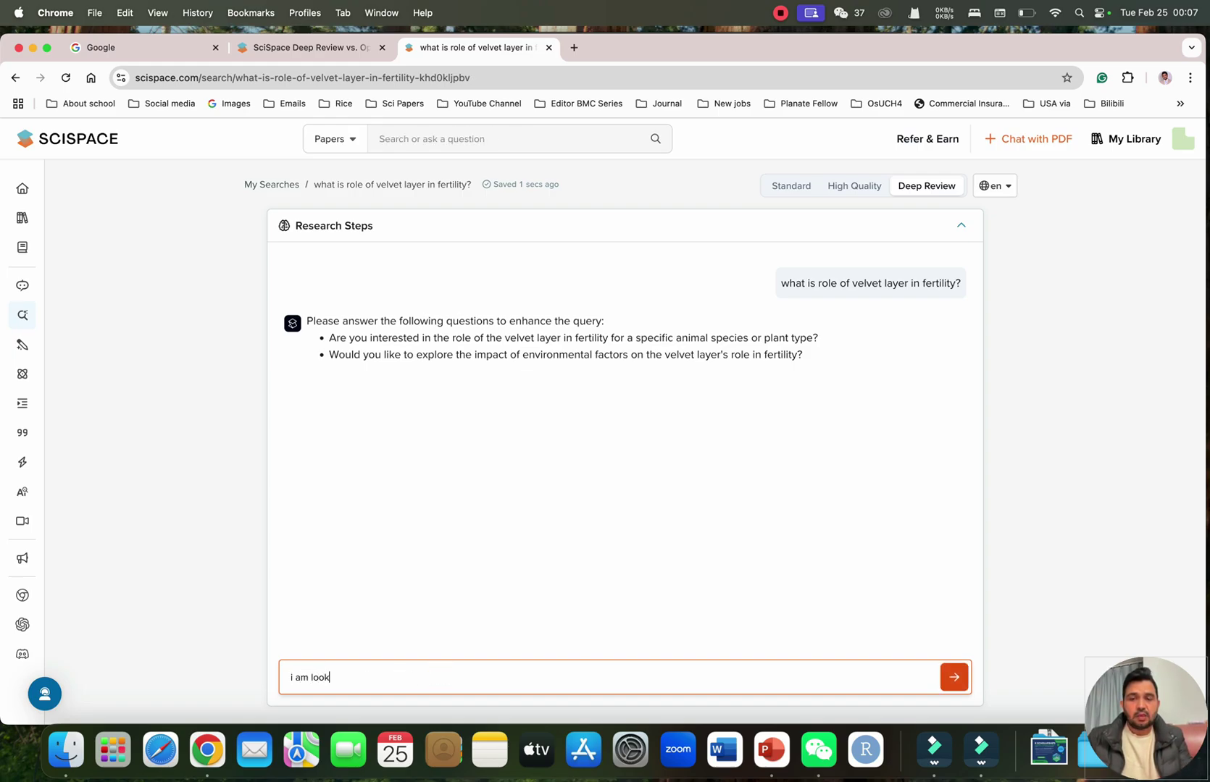
type("ing for plant")
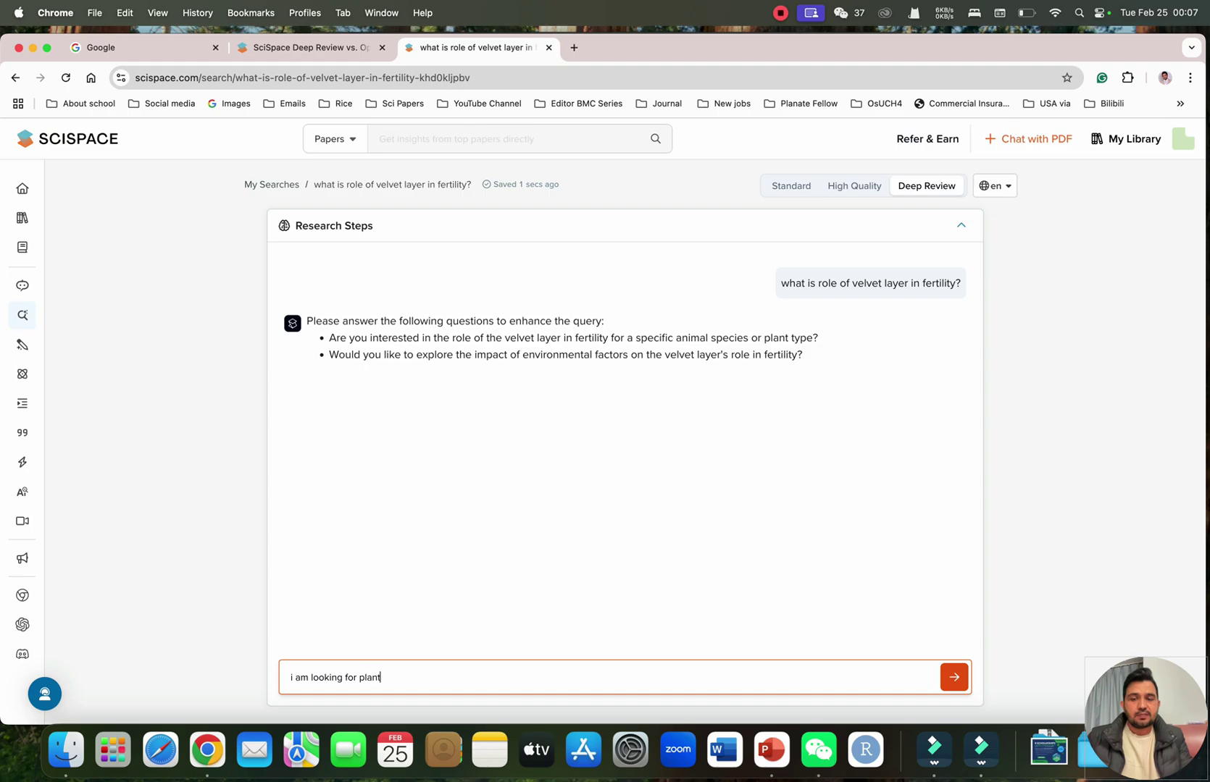
type(" and ye")
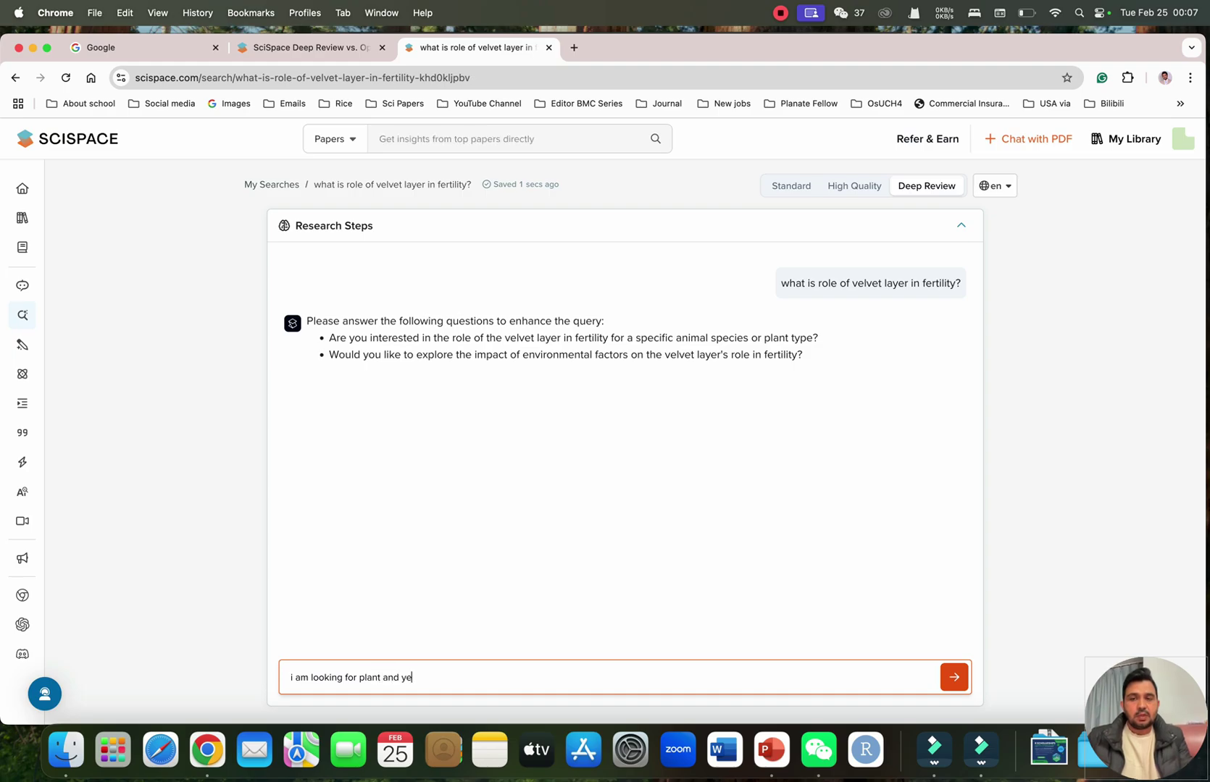
type("s w")
key("BackSpace")
type("i ")
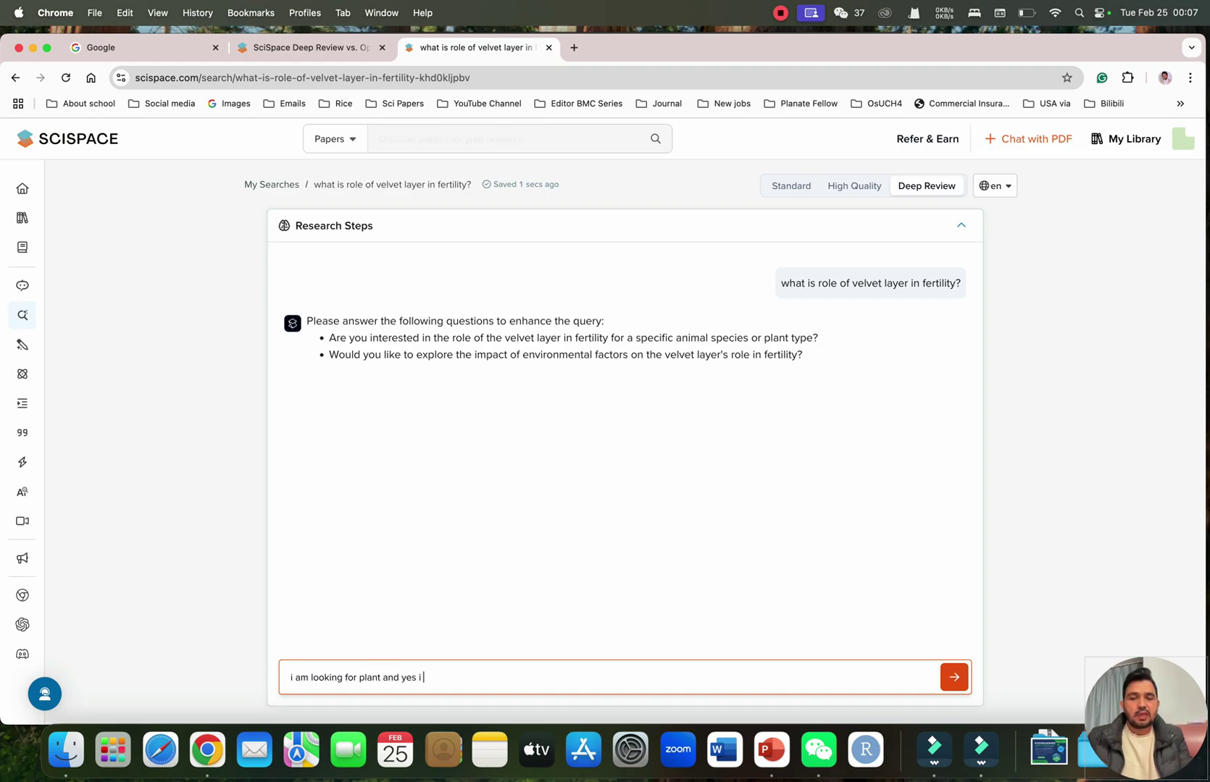
type("would like e")
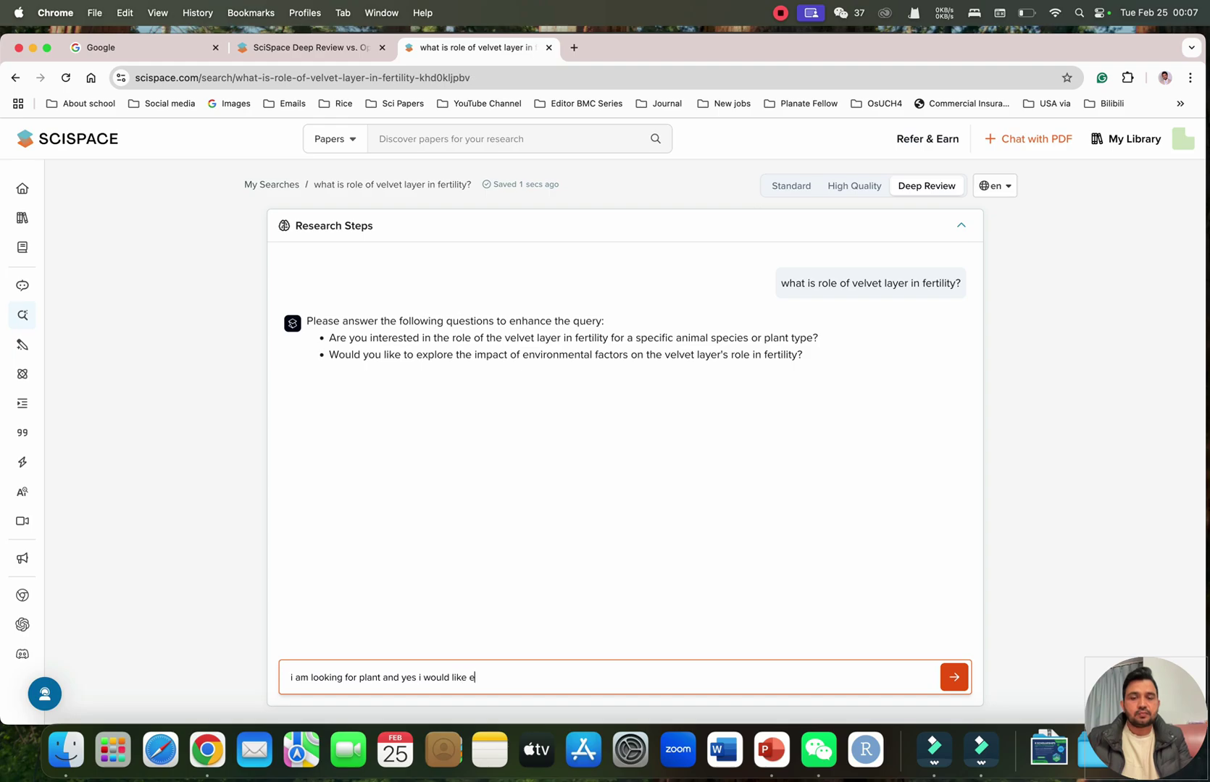
type("xplore ")
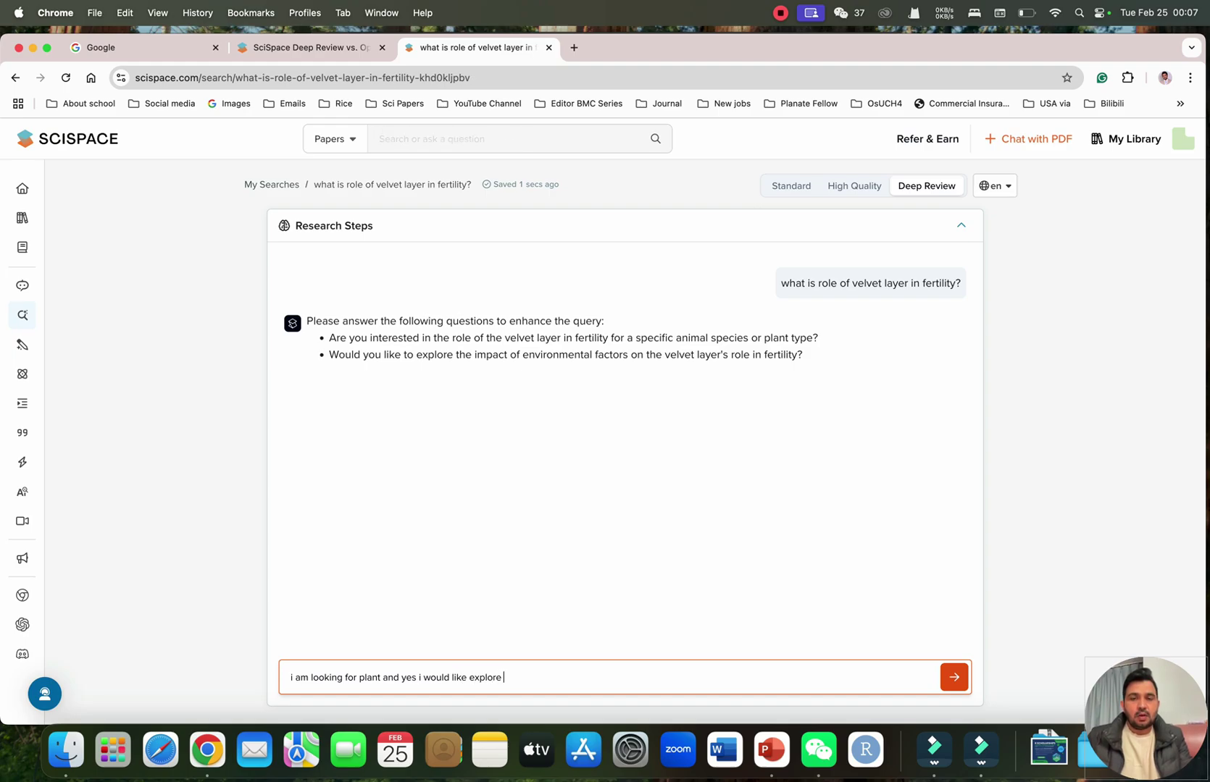
type("impact on ")
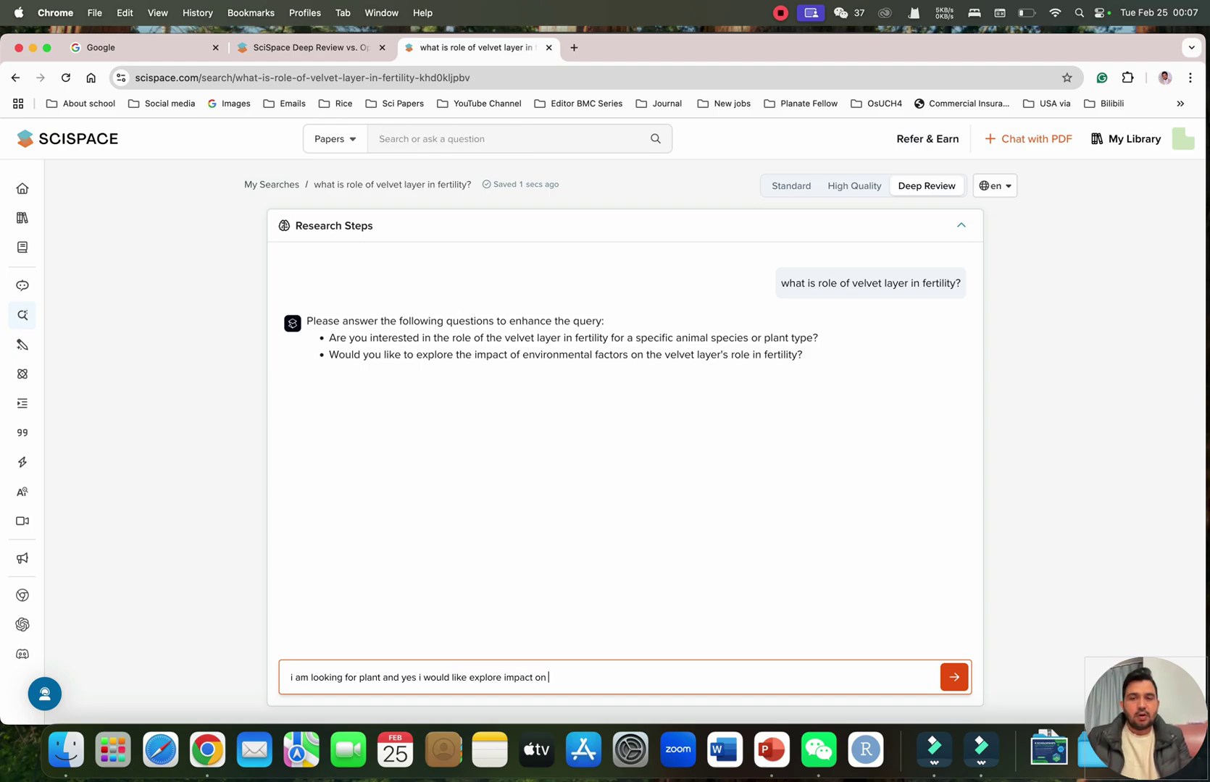
type("envir")
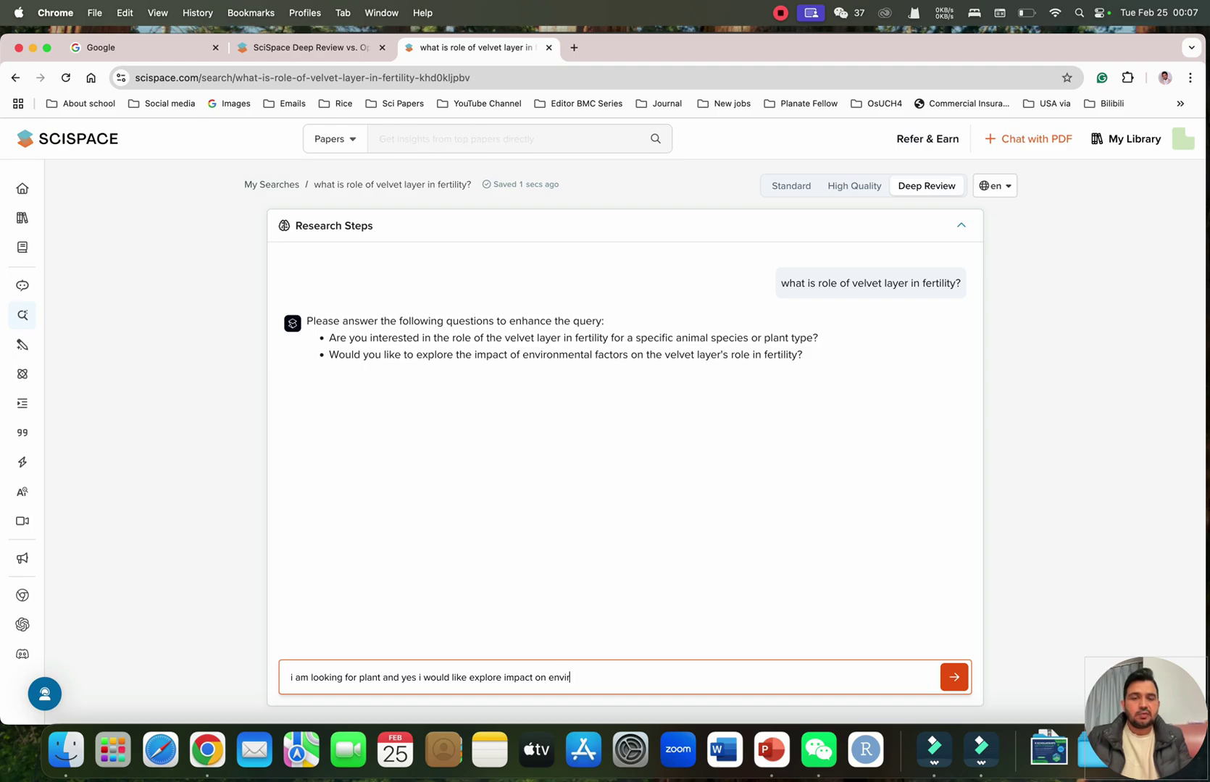
type("onmental f")
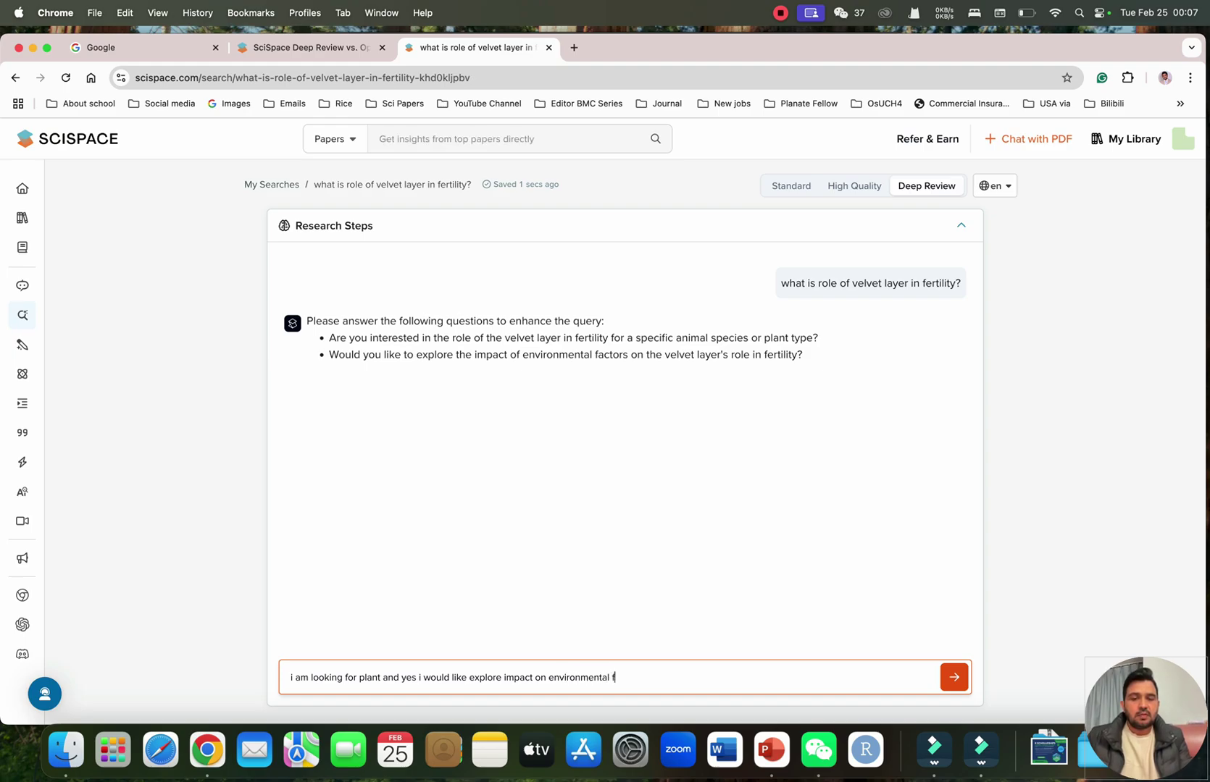
type("acgto")
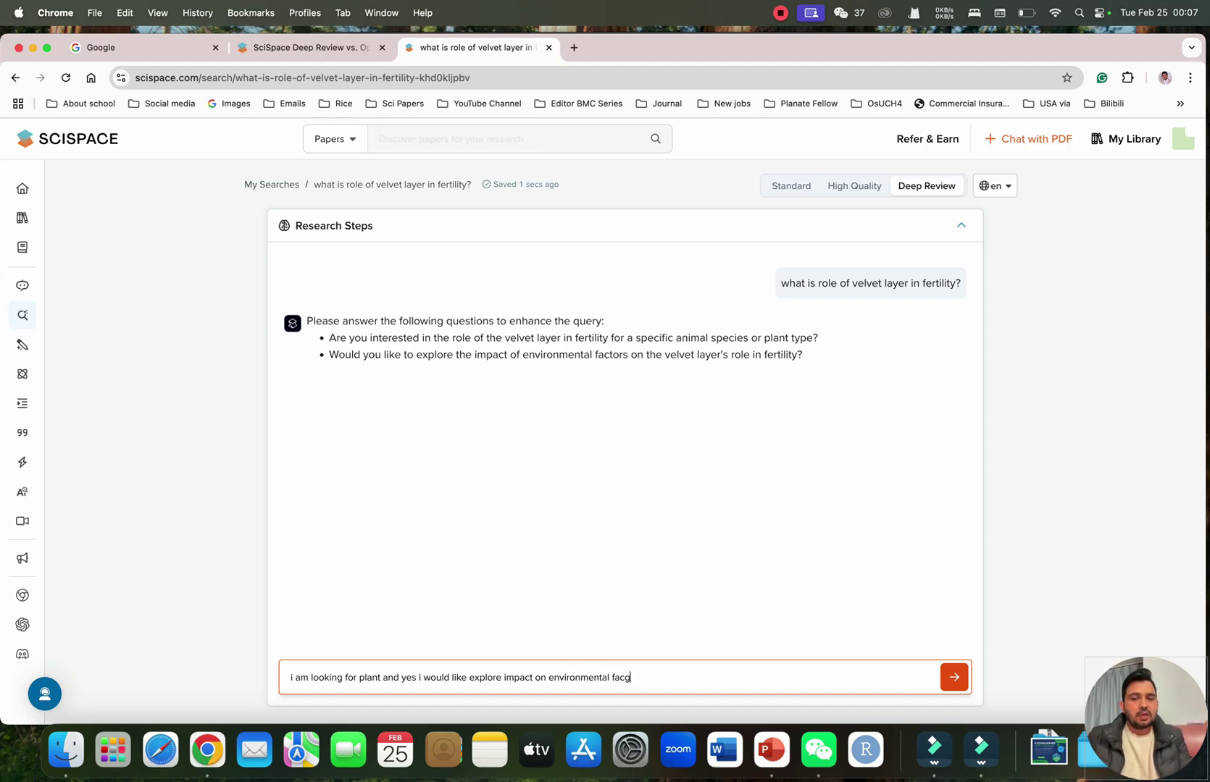
key("BackSpace")
type("tors w")
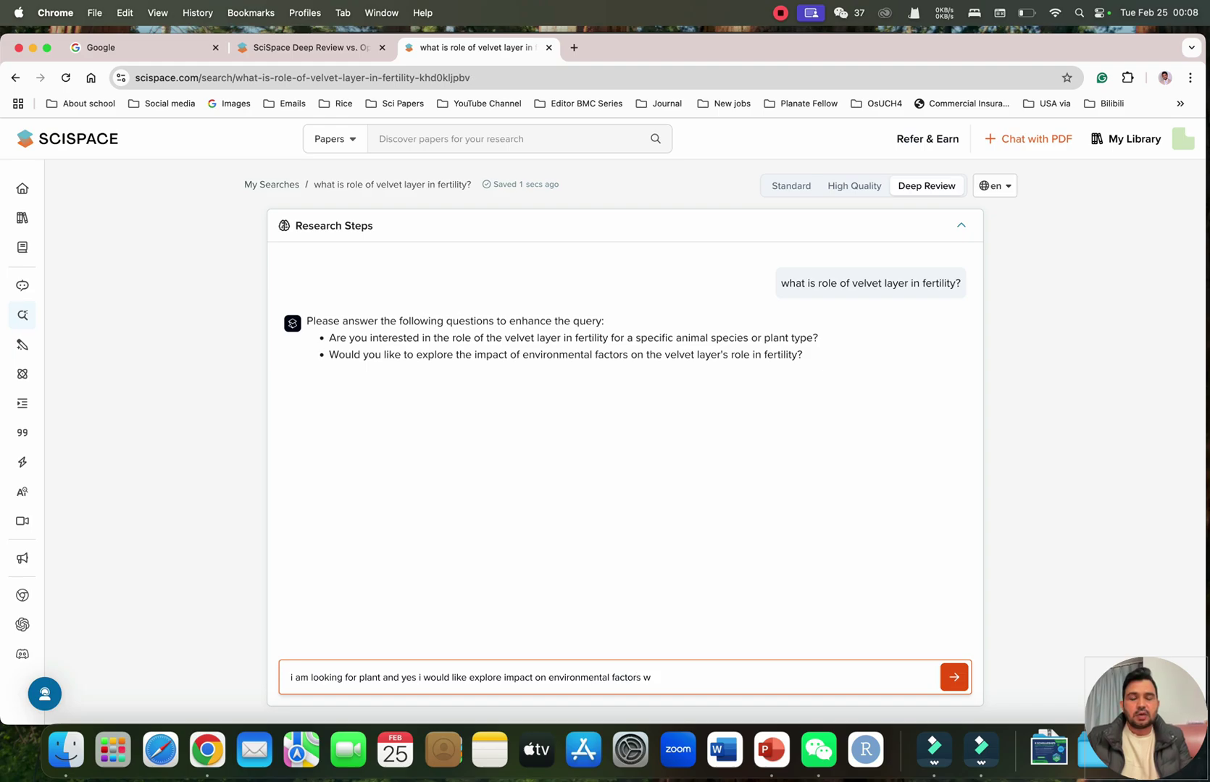
type("a")
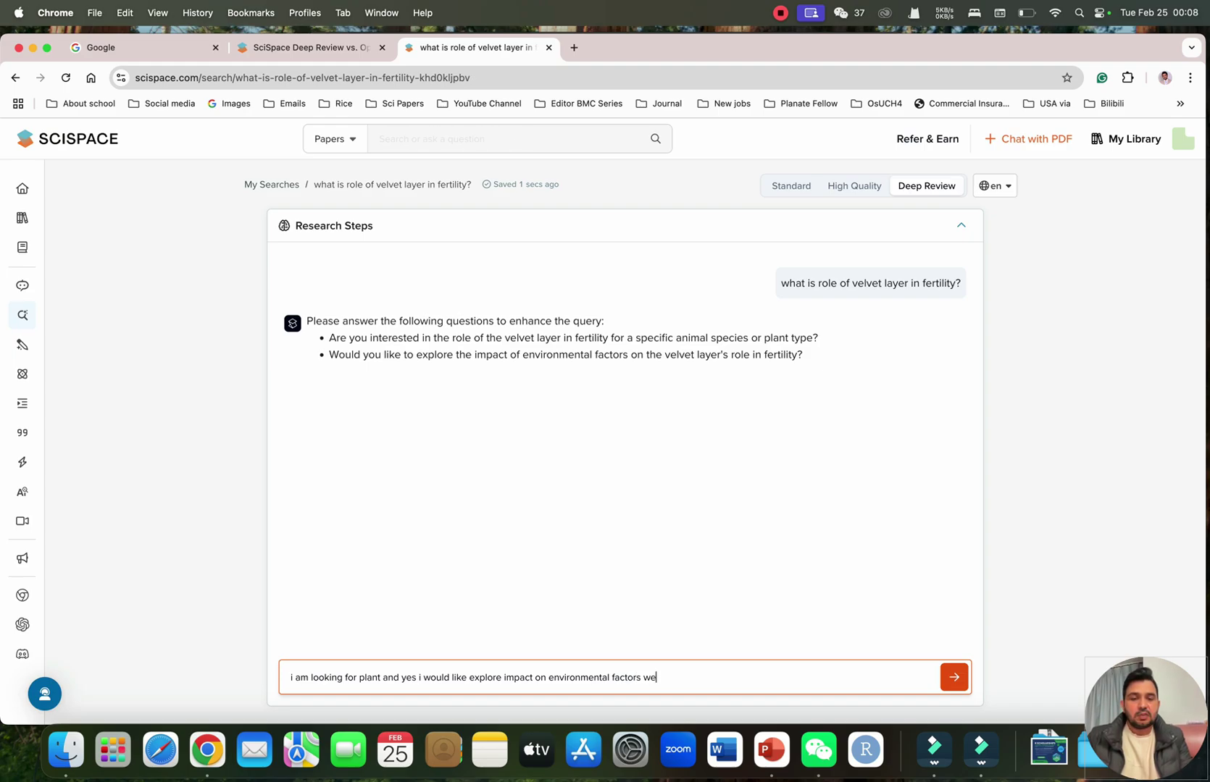
key("BackSpace")
key("BackSpace")
type("as well")
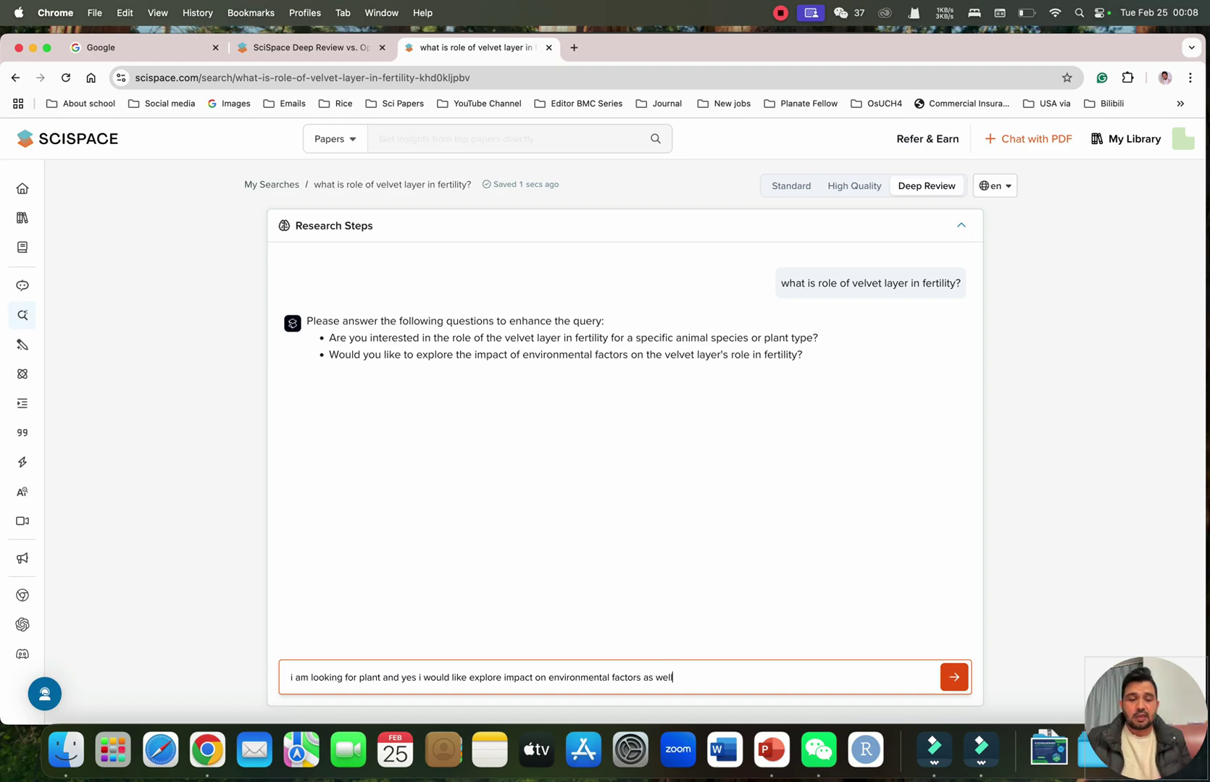
type("?")
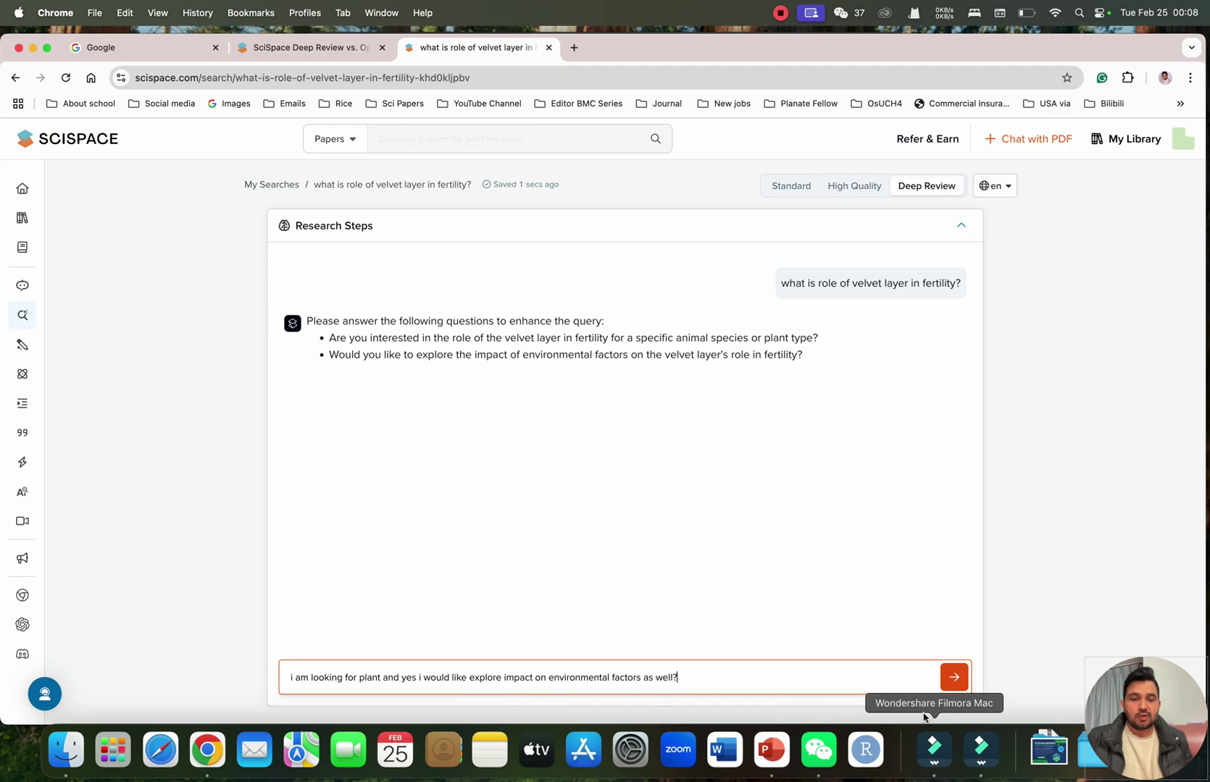
left_click(952, 677)
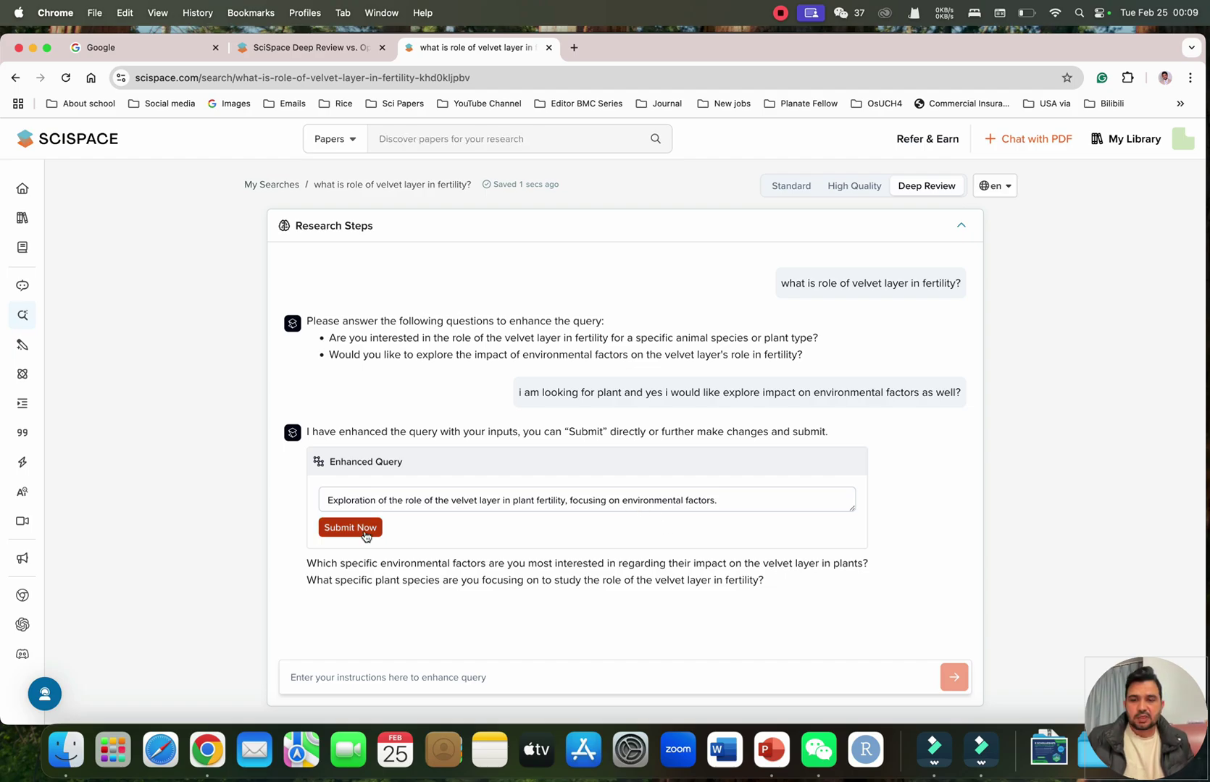
Step: Submit the enhanced query about the velvet layer in plant fertility to start the literature review
left_click(350, 527)
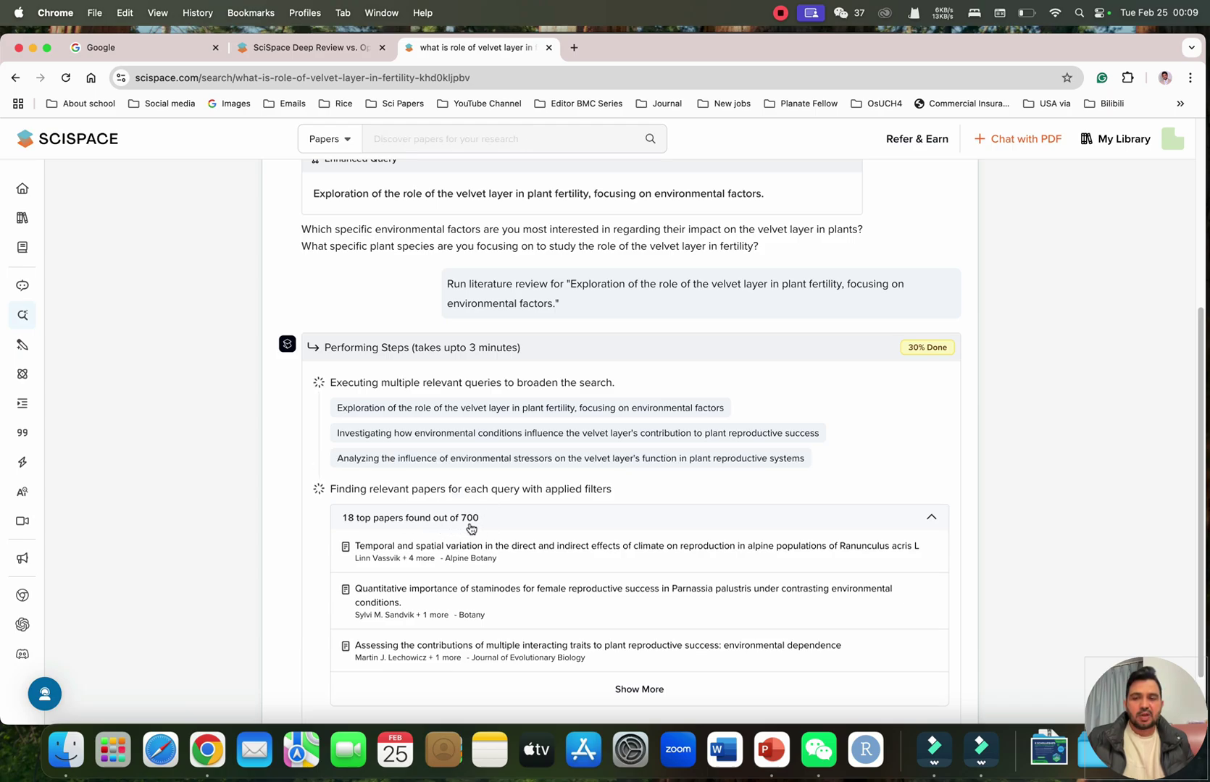
Step: Scroll down while the Deep Review completes its answer from the top 20 papers
scroll(465, 534, "down", 1)
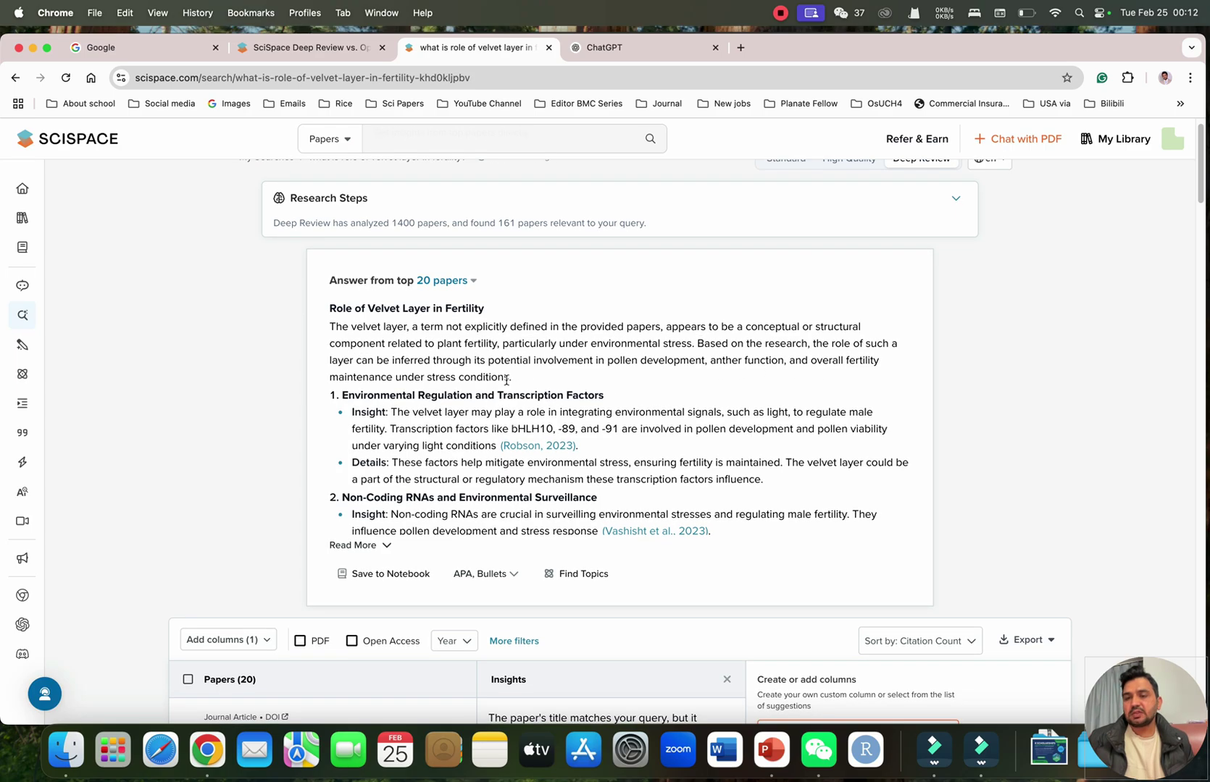
Step: Skim the finished Deep Review answer, then switch to a fresh ChatGPT chat
scroll(508, 383, "down", 1)
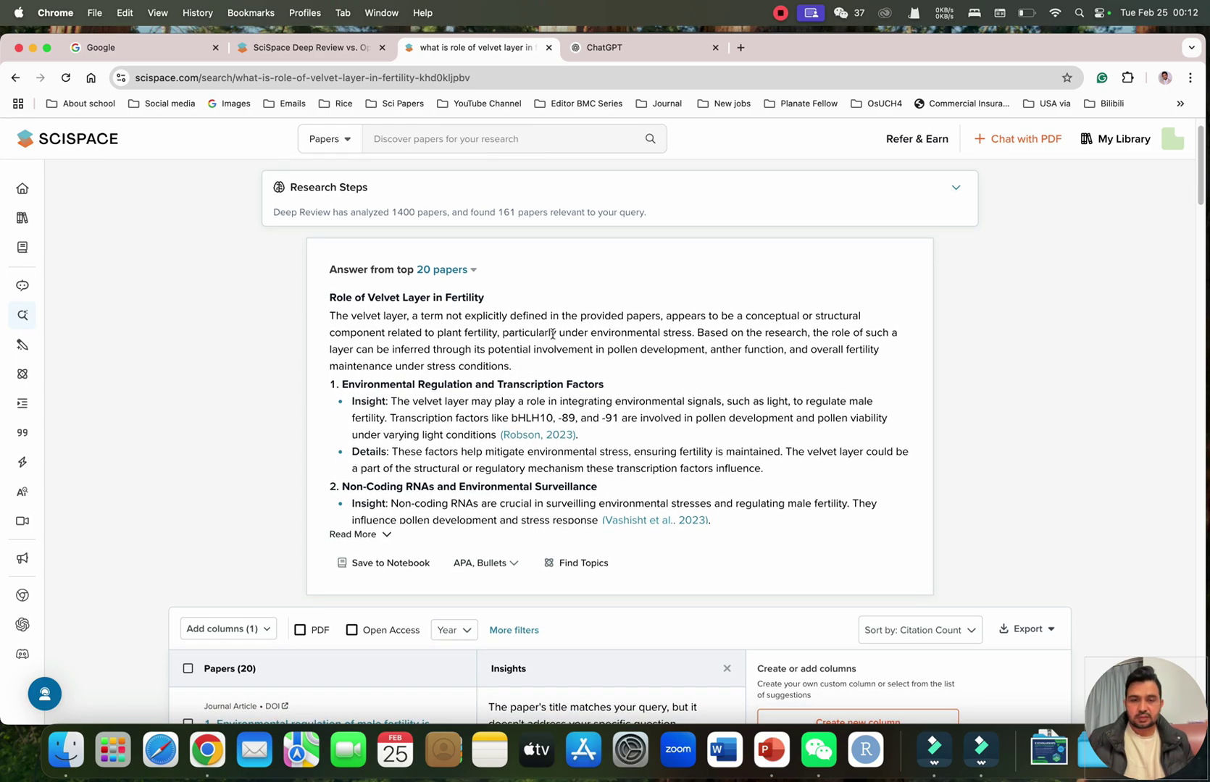
scroll(563, 316, "up", 1)
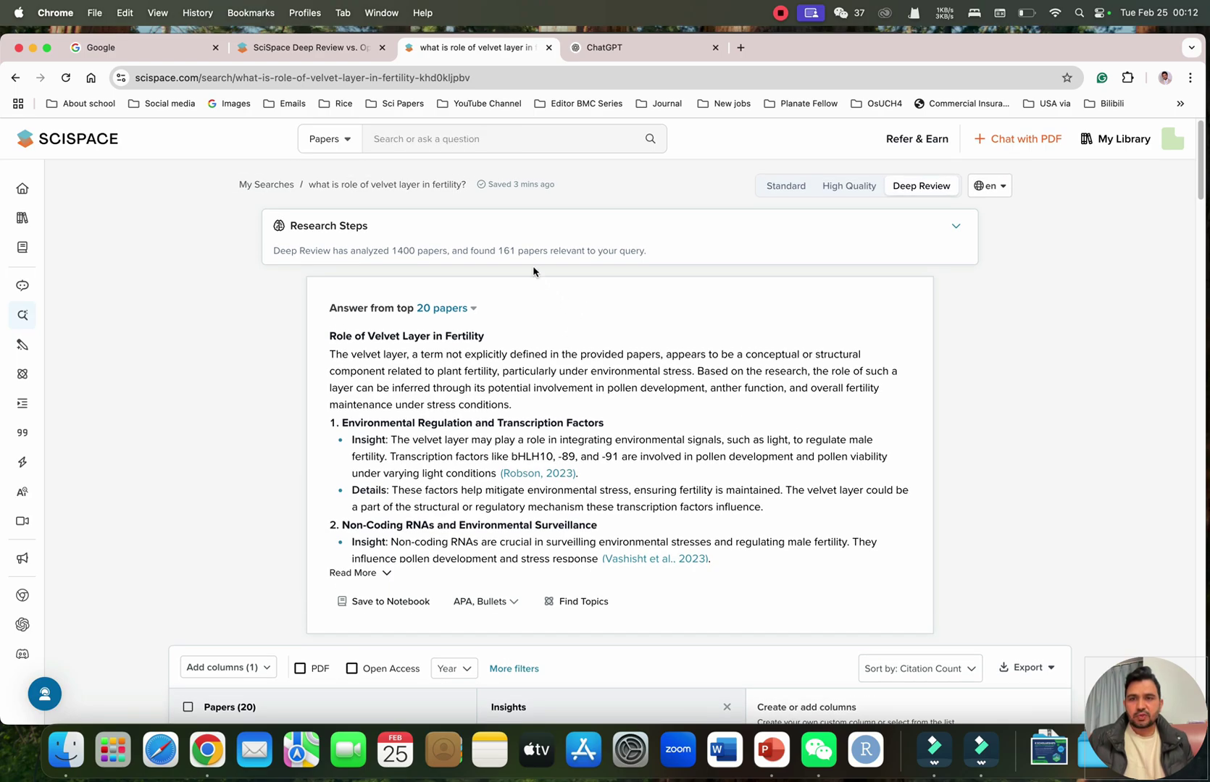
left_click(629, 51)
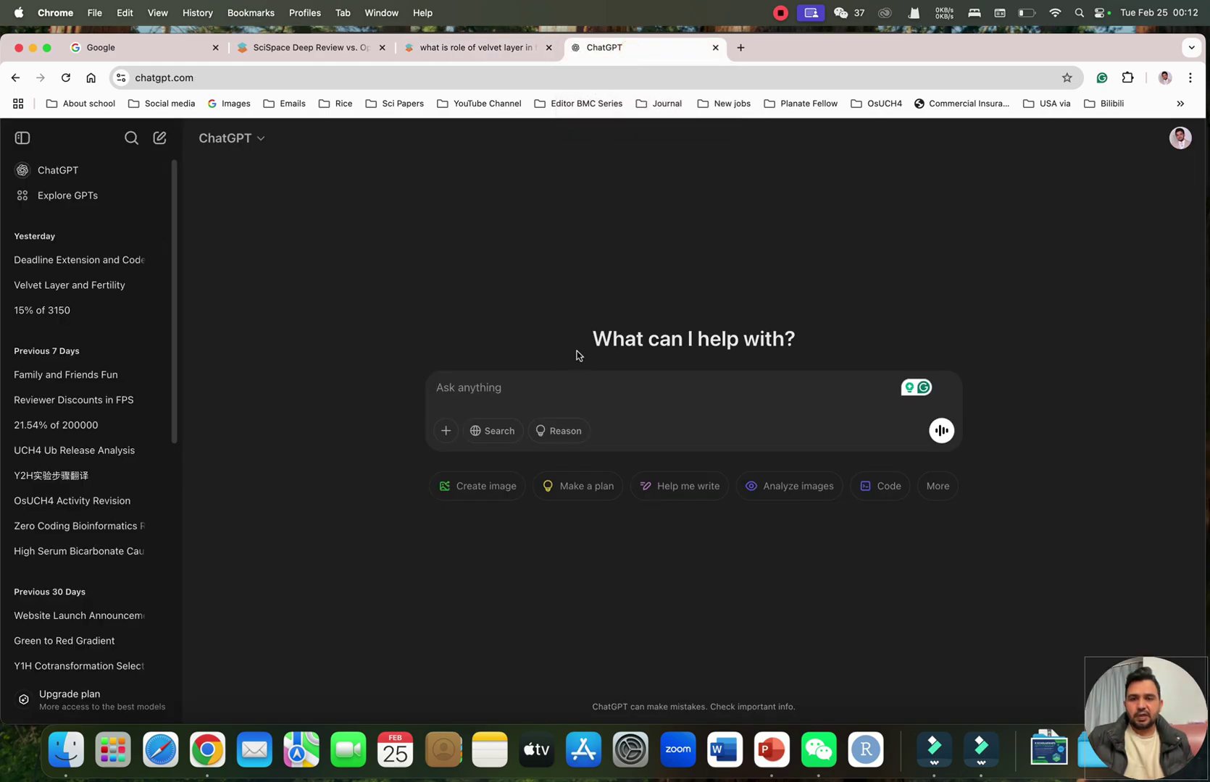
Step: Ask ChatGPT 'what is the role of velvet layer in fertility?'
type("what is")
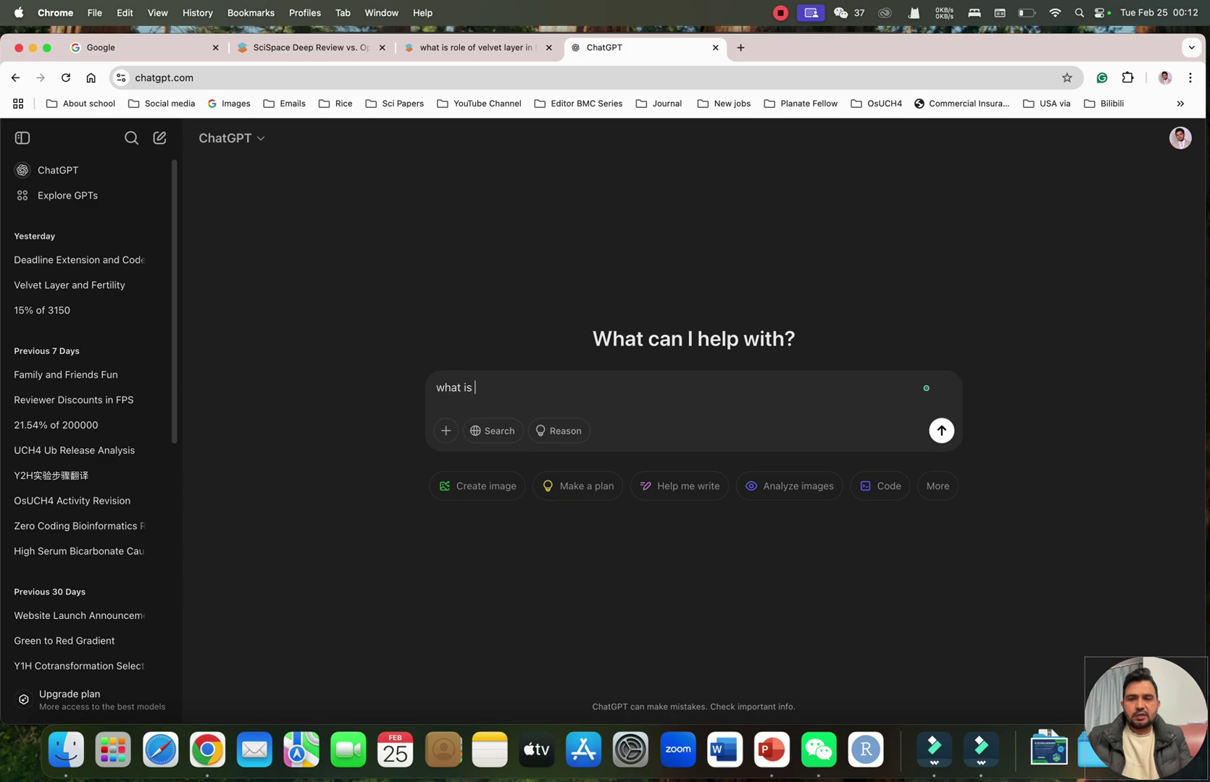
type(" the role of v")
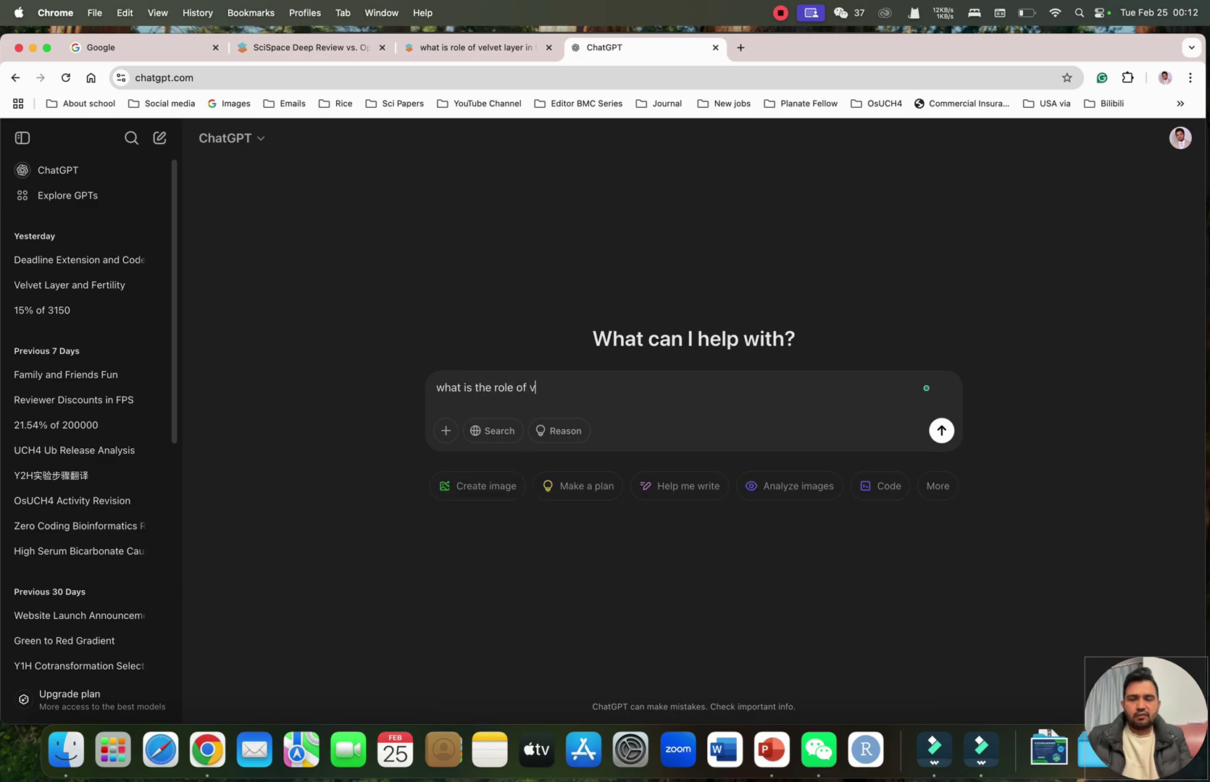
type("elvet layer in fertility?")
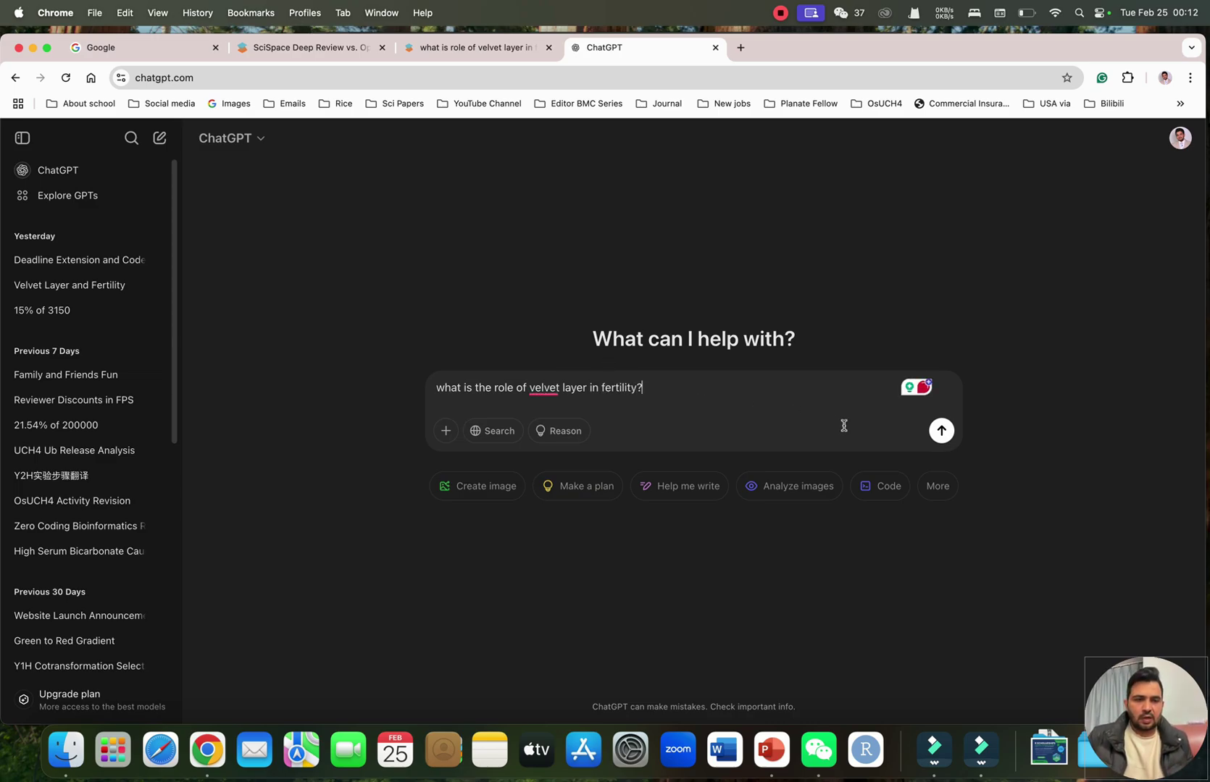
left_click(941, 430)
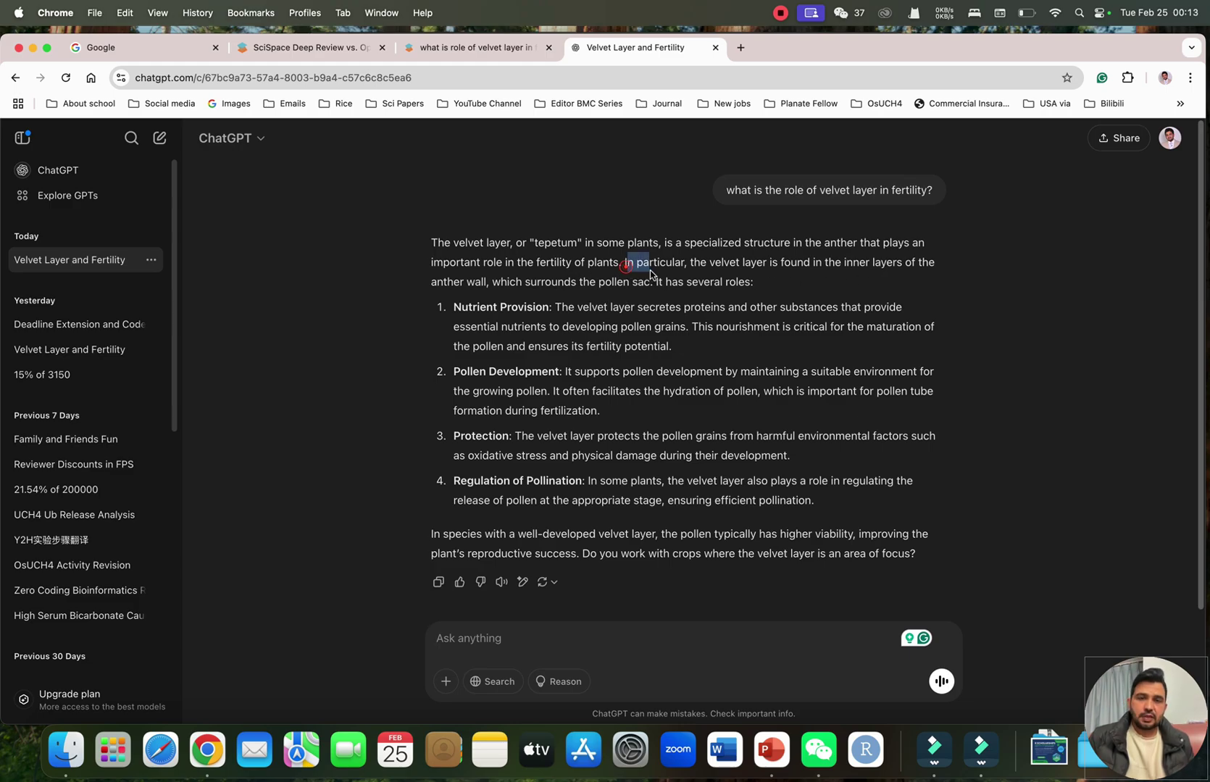
Step: Highlight ChatGPT's points on the inner anther wall, nutrient provision, pollen and oxidative stress, then return to SciSpace
left_click_drag(651, 271, 646, 280)
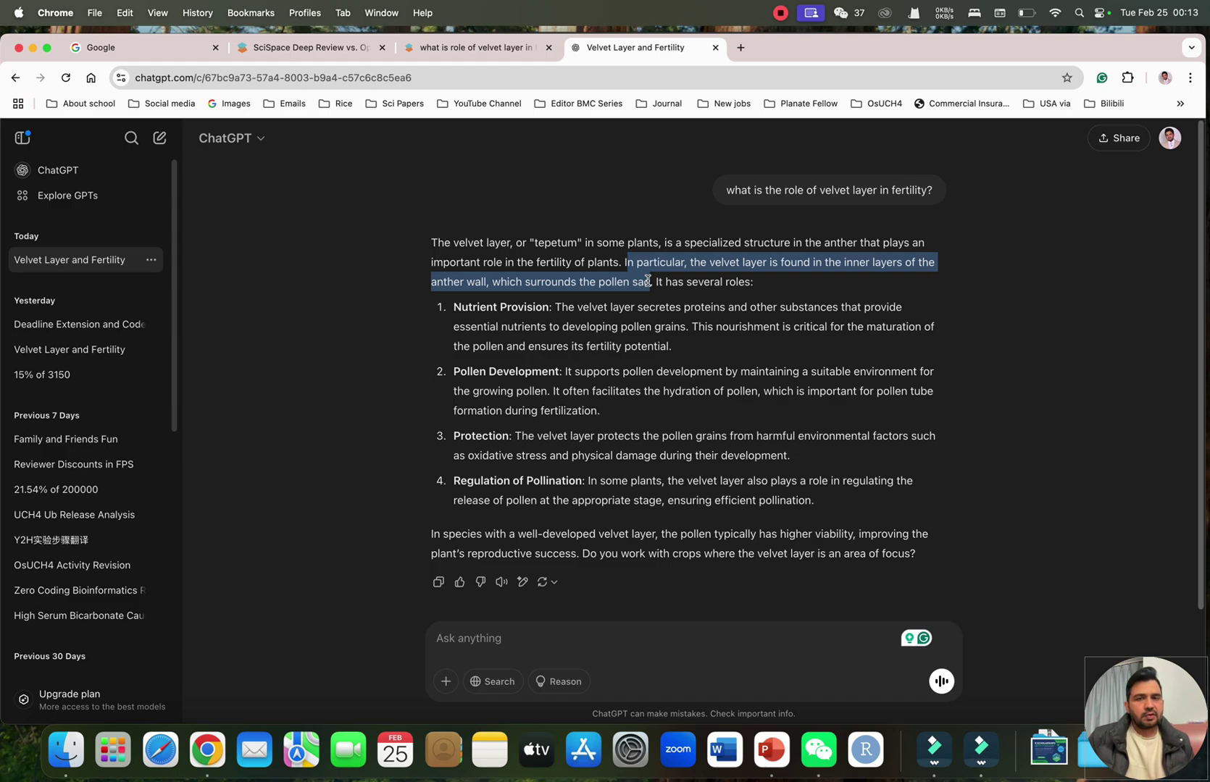
left_click_drag(649, 282, 733, 293)
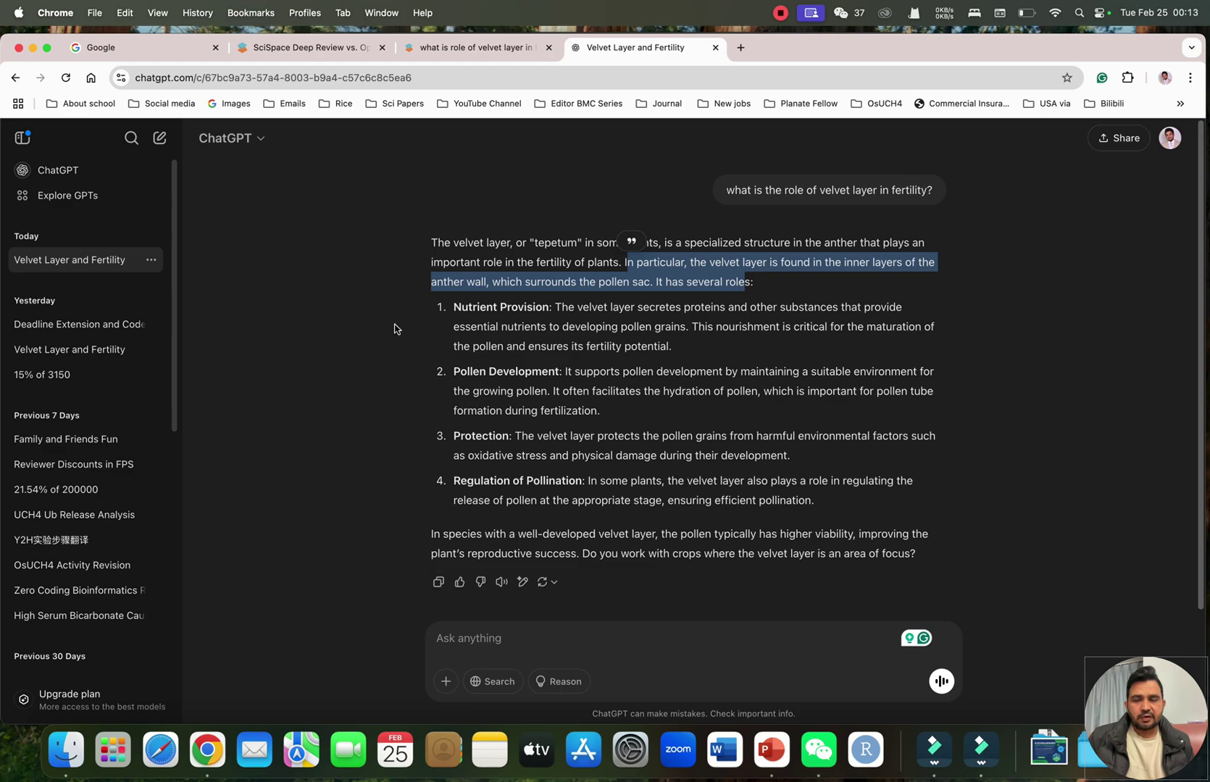
left_click_drag(458, 321, 519, 307)
left_click_drag(476, 392, 548, 392)
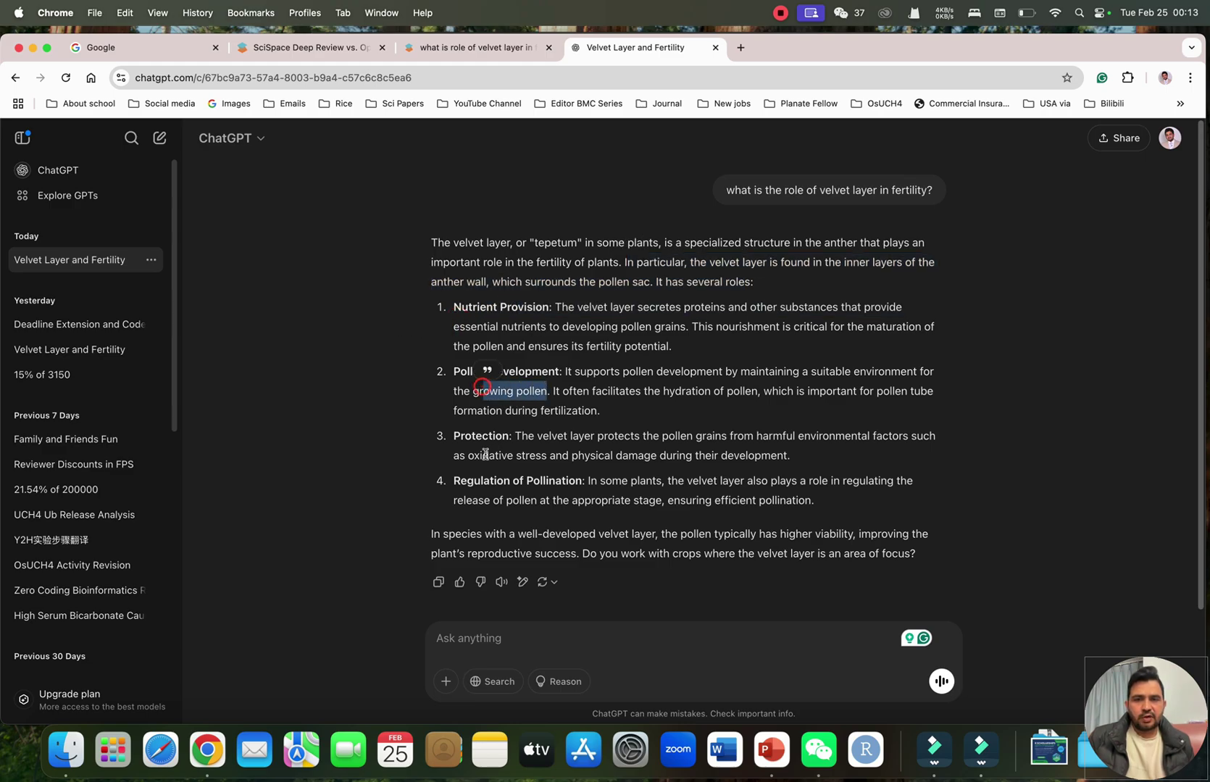
left_click_drag(488, 455, 578, 478)
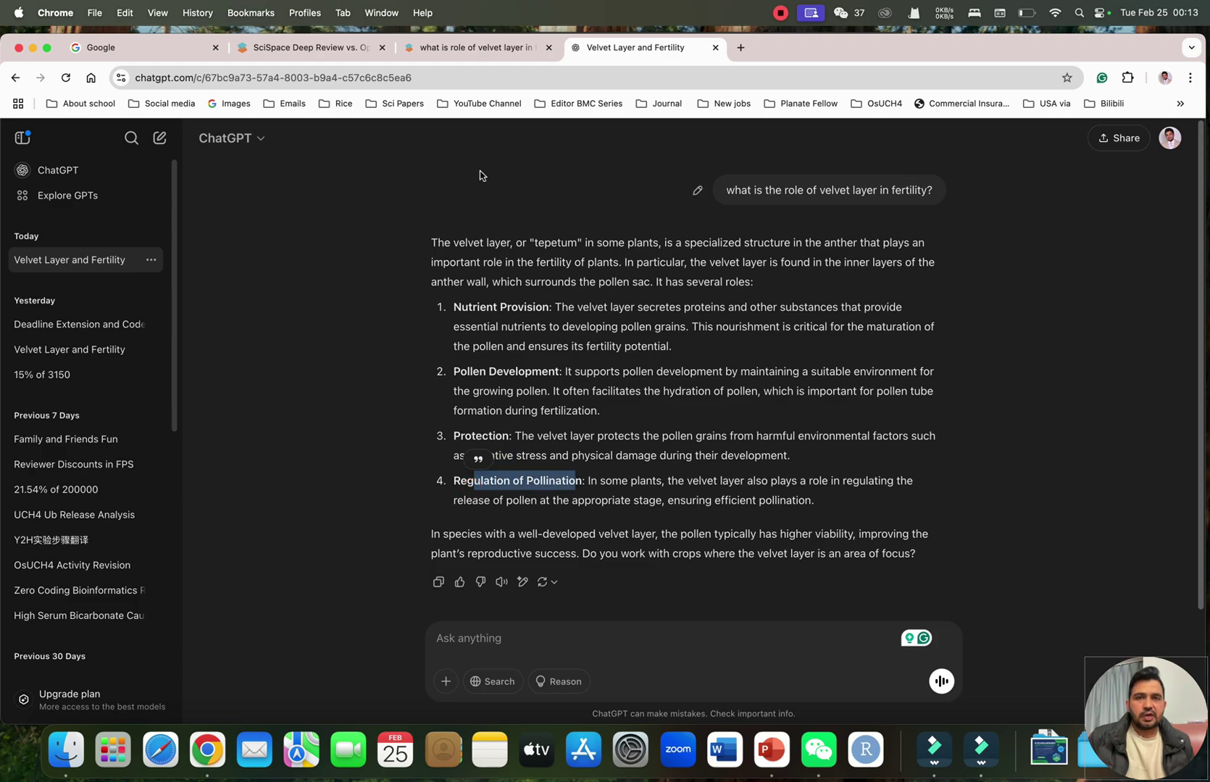
left_click(484, 49)
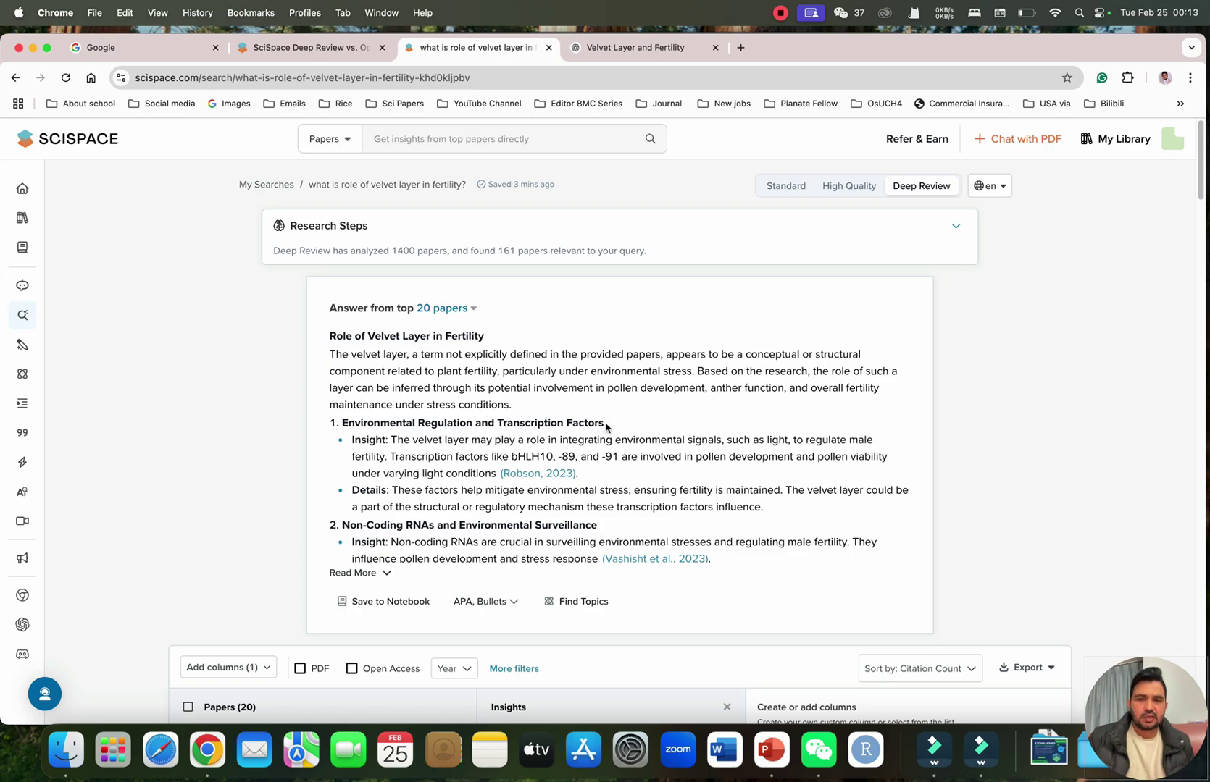
scroll(437, 451, "down", 1)
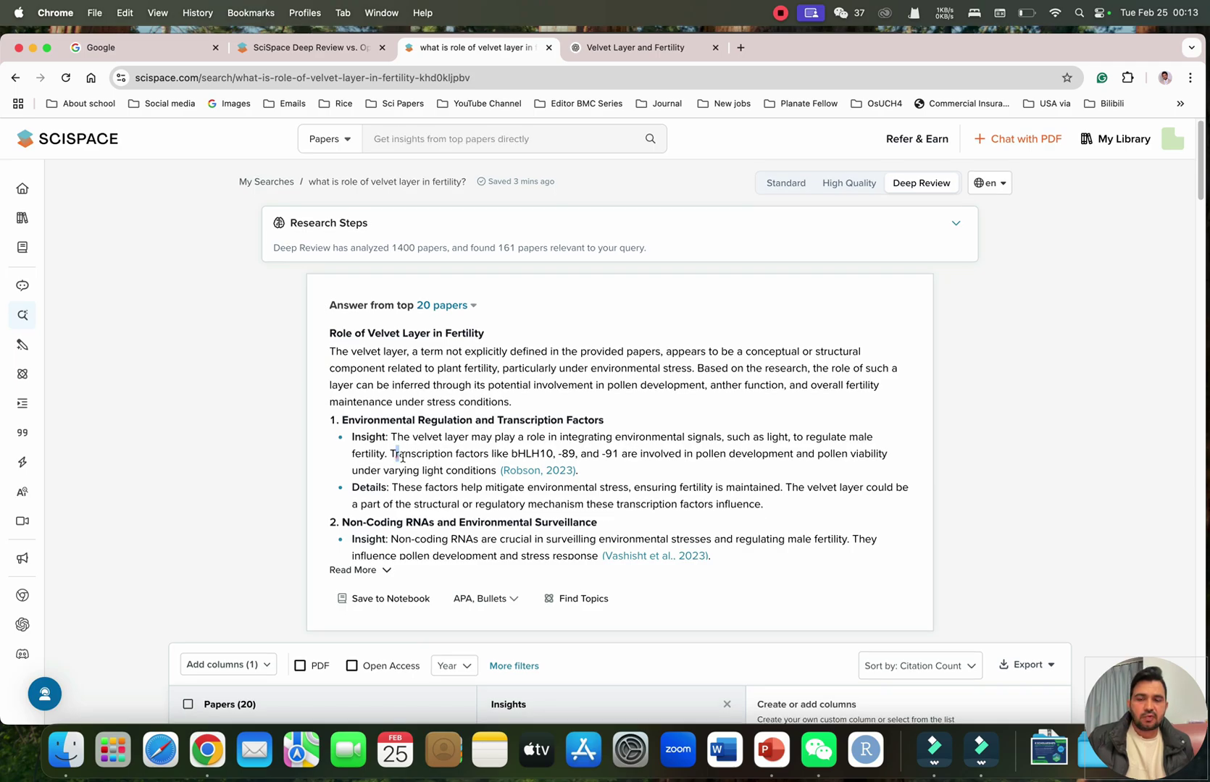
left_click_drag(391, 456, 722, 467)
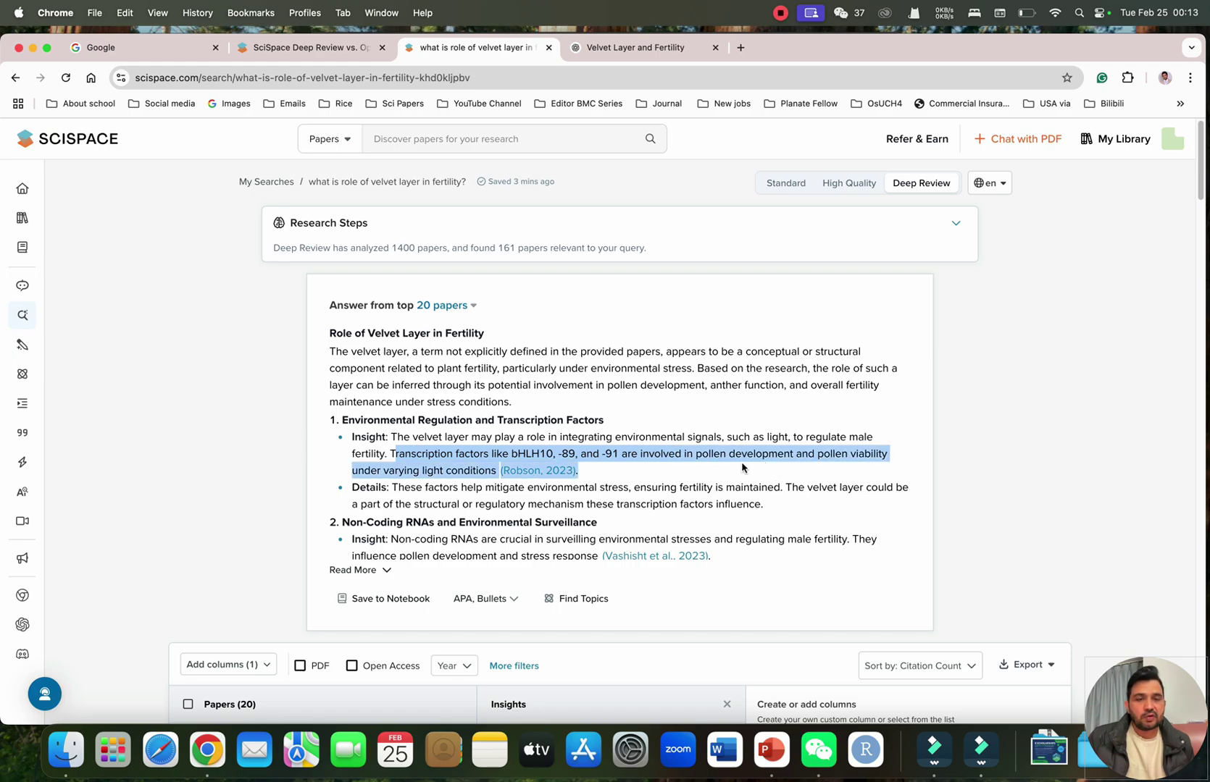
left_click(598, 474)
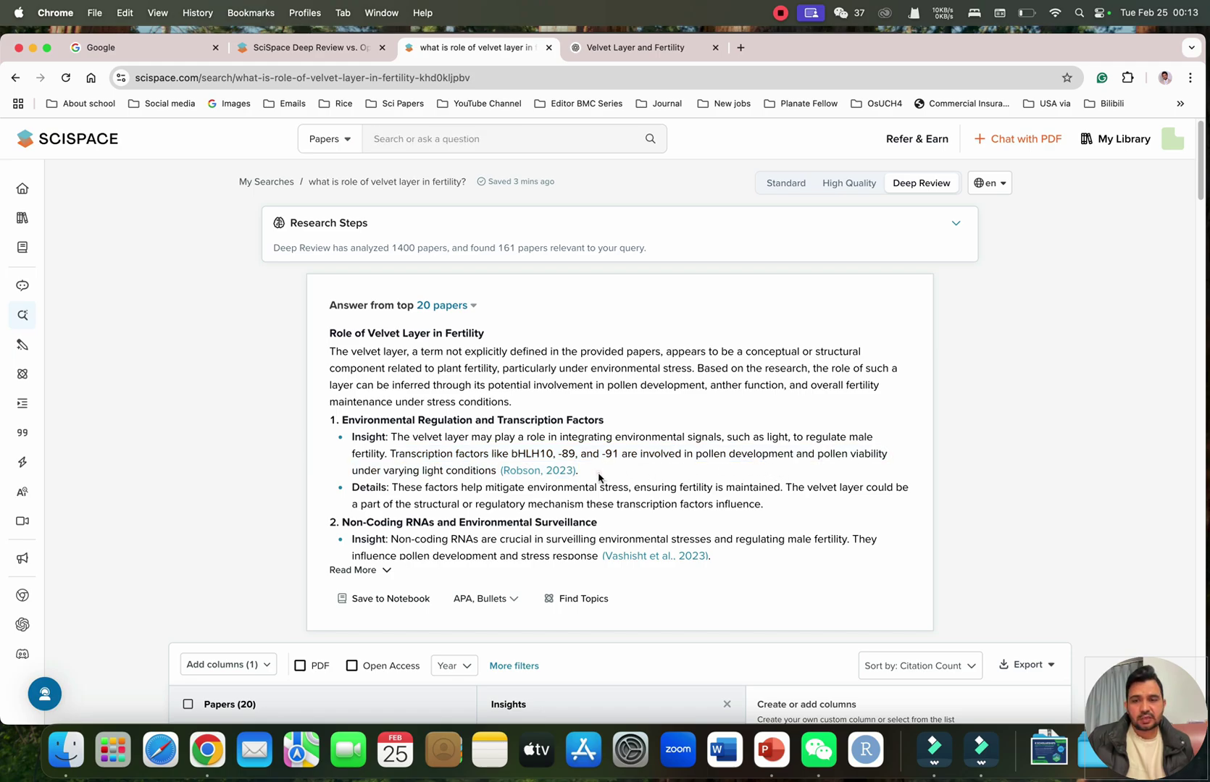
scroll(596, 476, "down", 1)
scroll(505, 484, "down", 2)
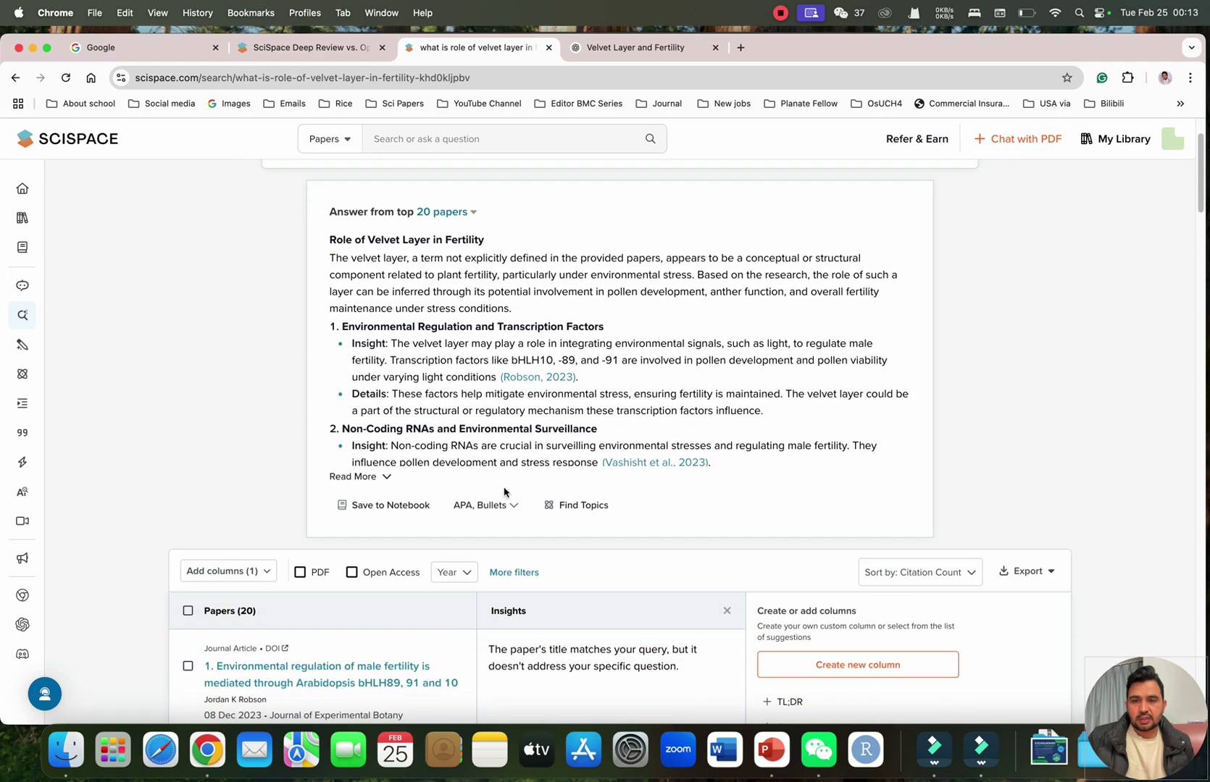
left_click(386, 478)
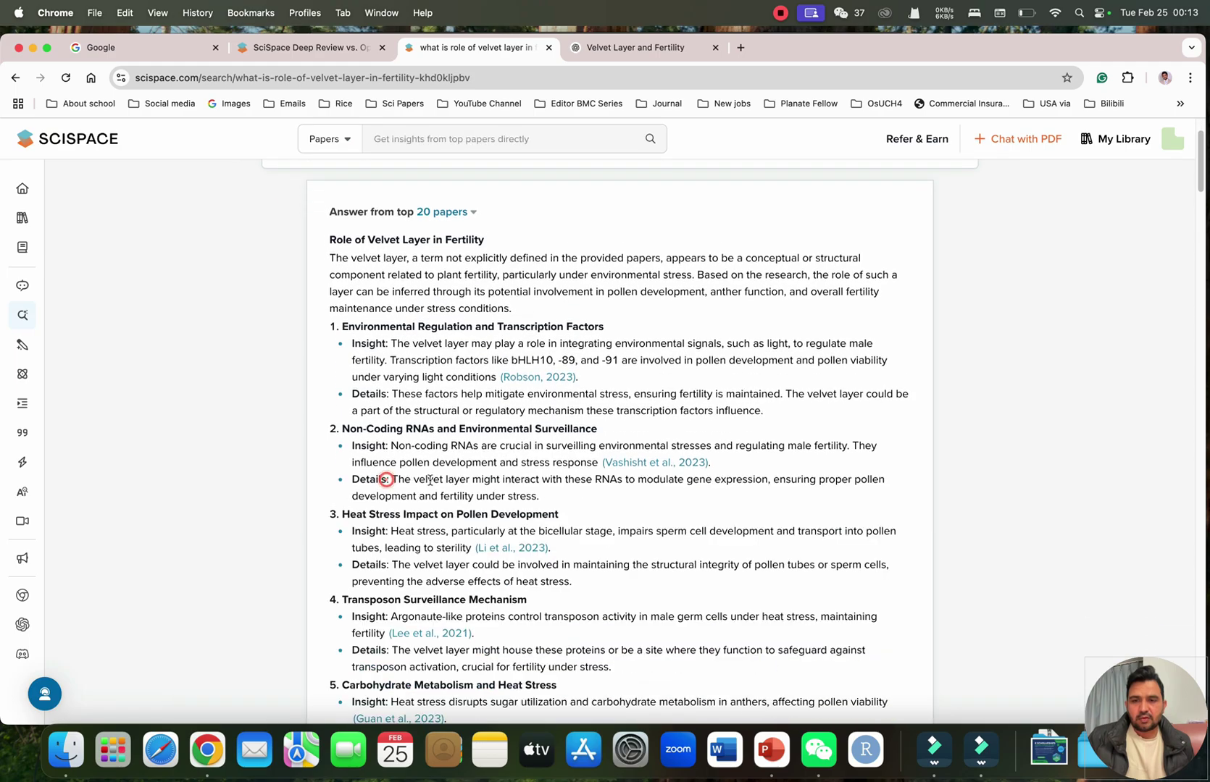
scroll(386, 449, "down", 1)
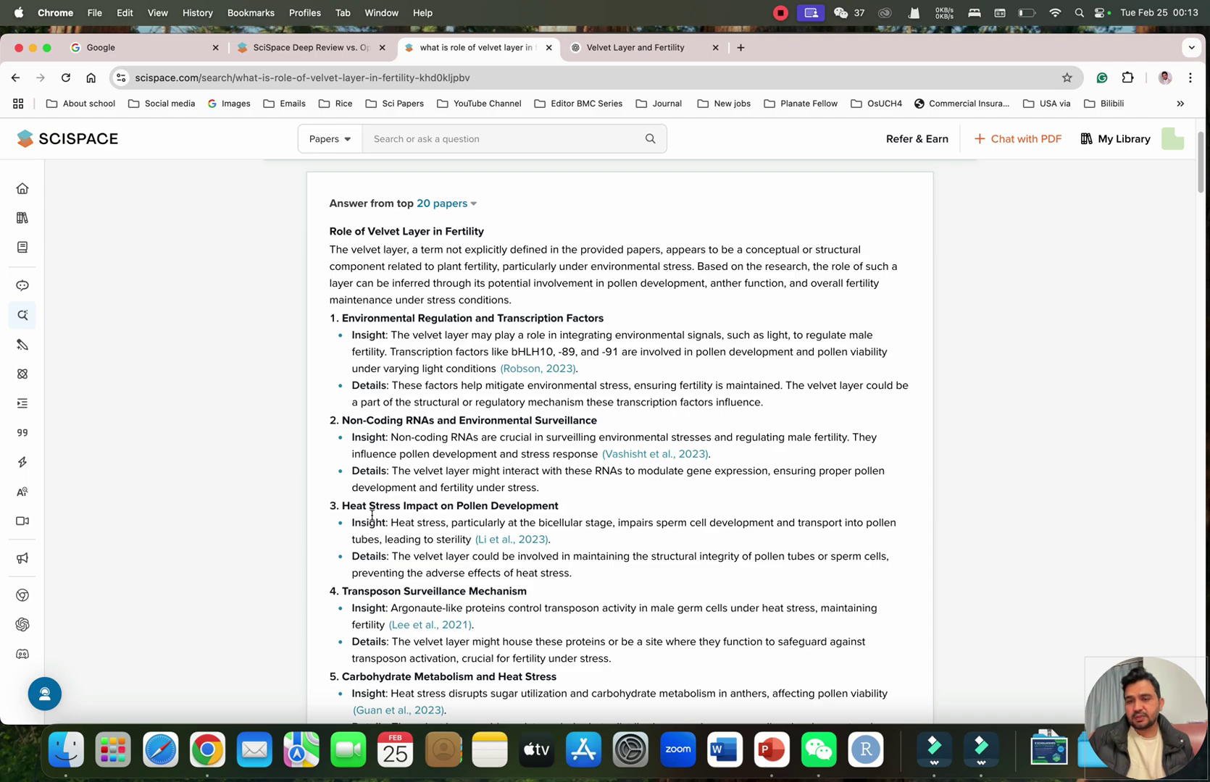
scroll(410, 571, "down", 2)
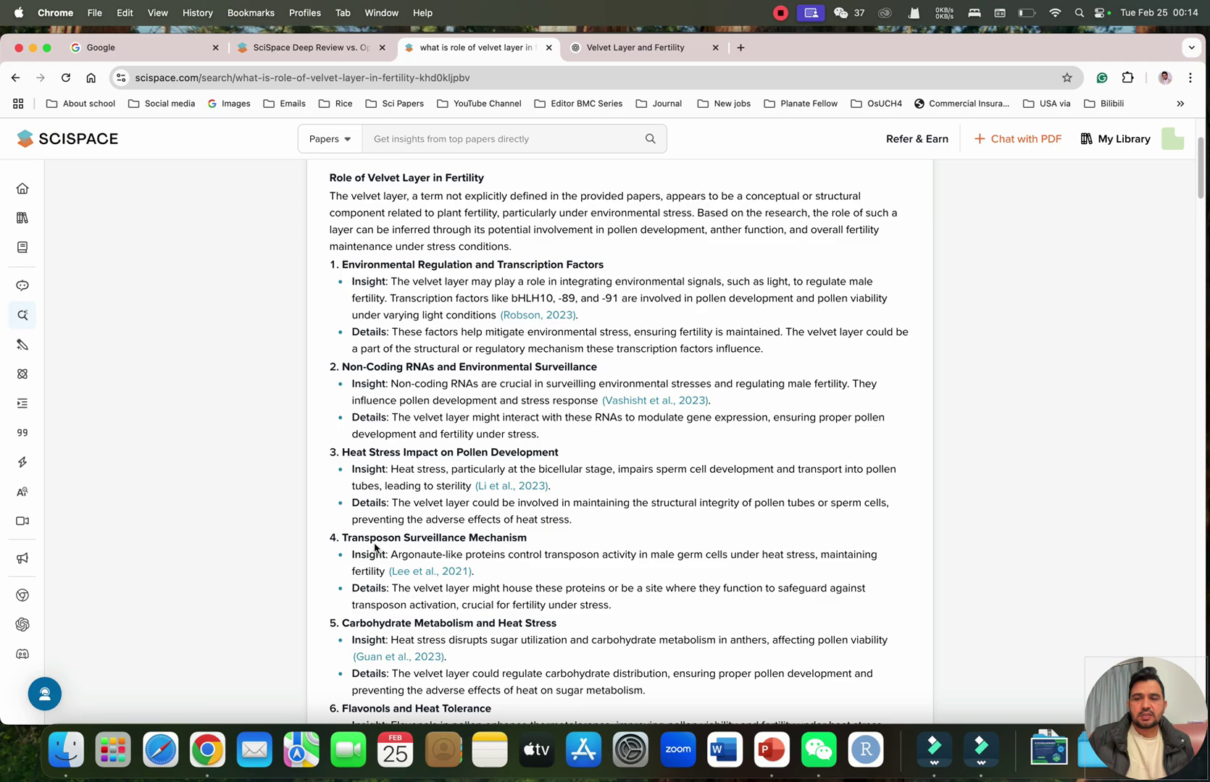
scroll(415, 540, "down", 1)
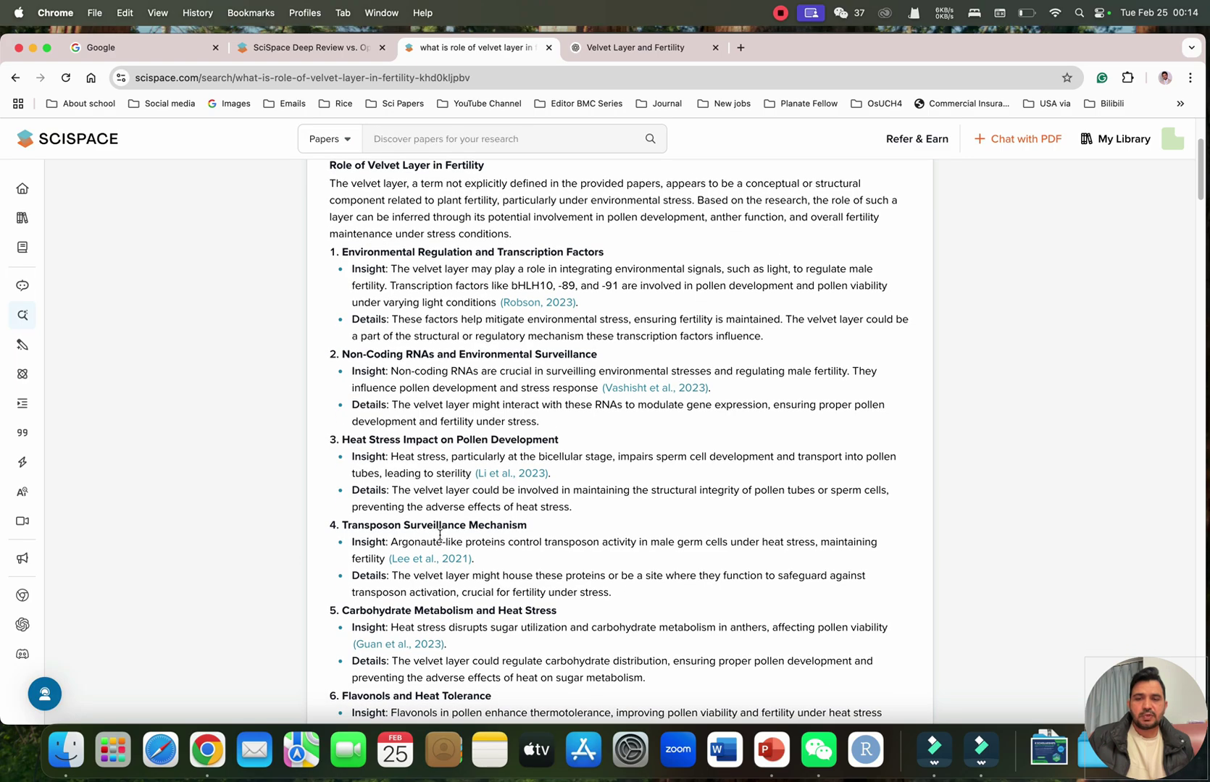
scroll(457, 576, "down", 2)
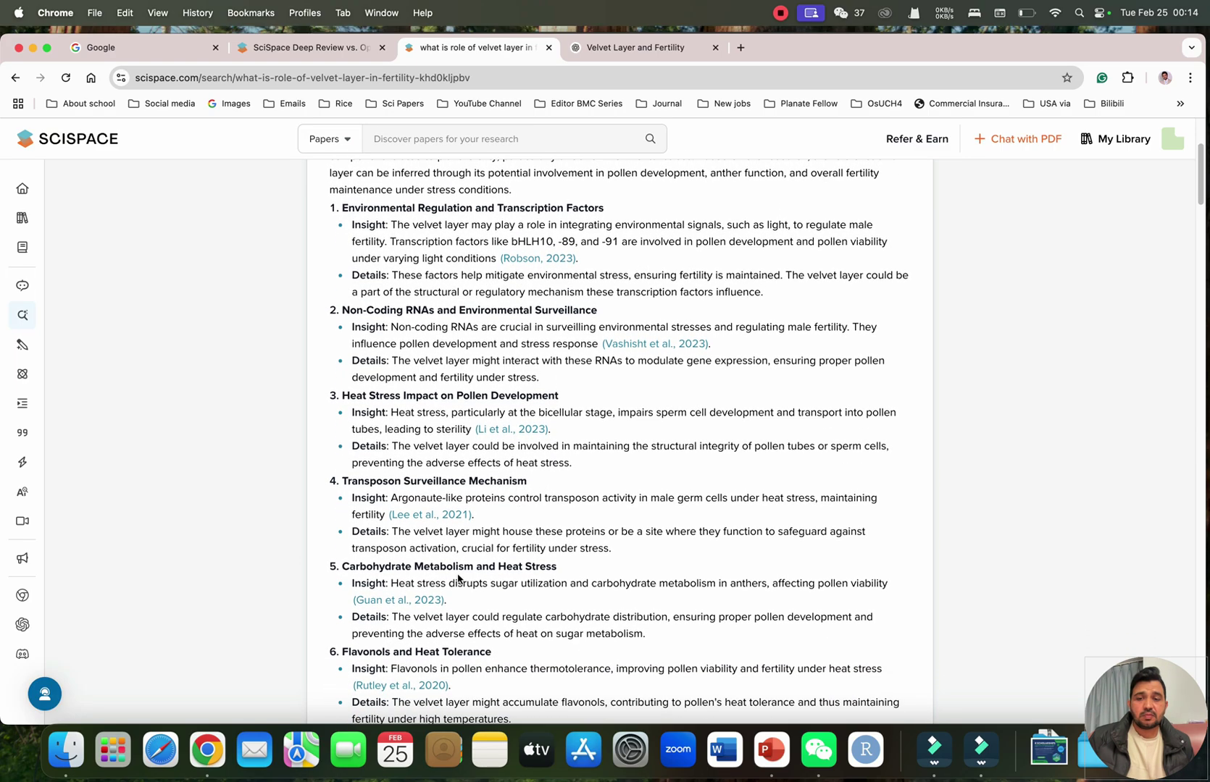
scroll(533, 576, "down", 10)
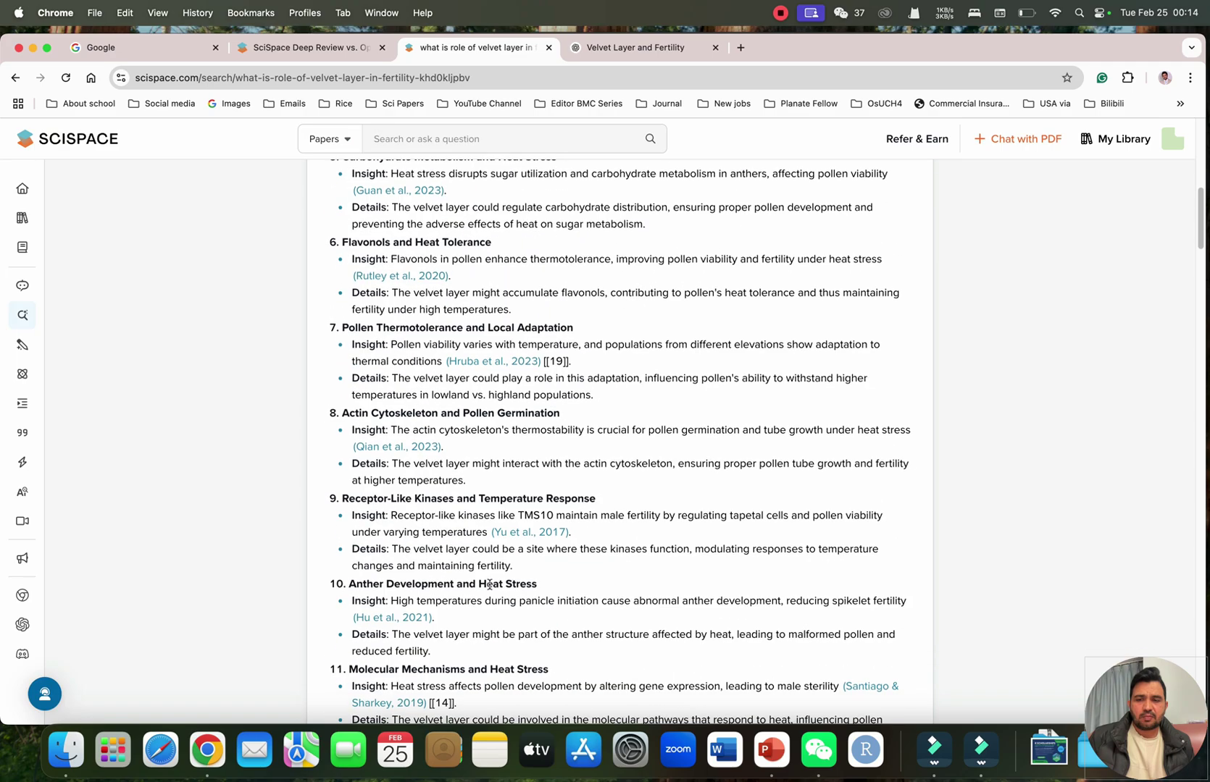
scroll(445, 480, "up", 3)
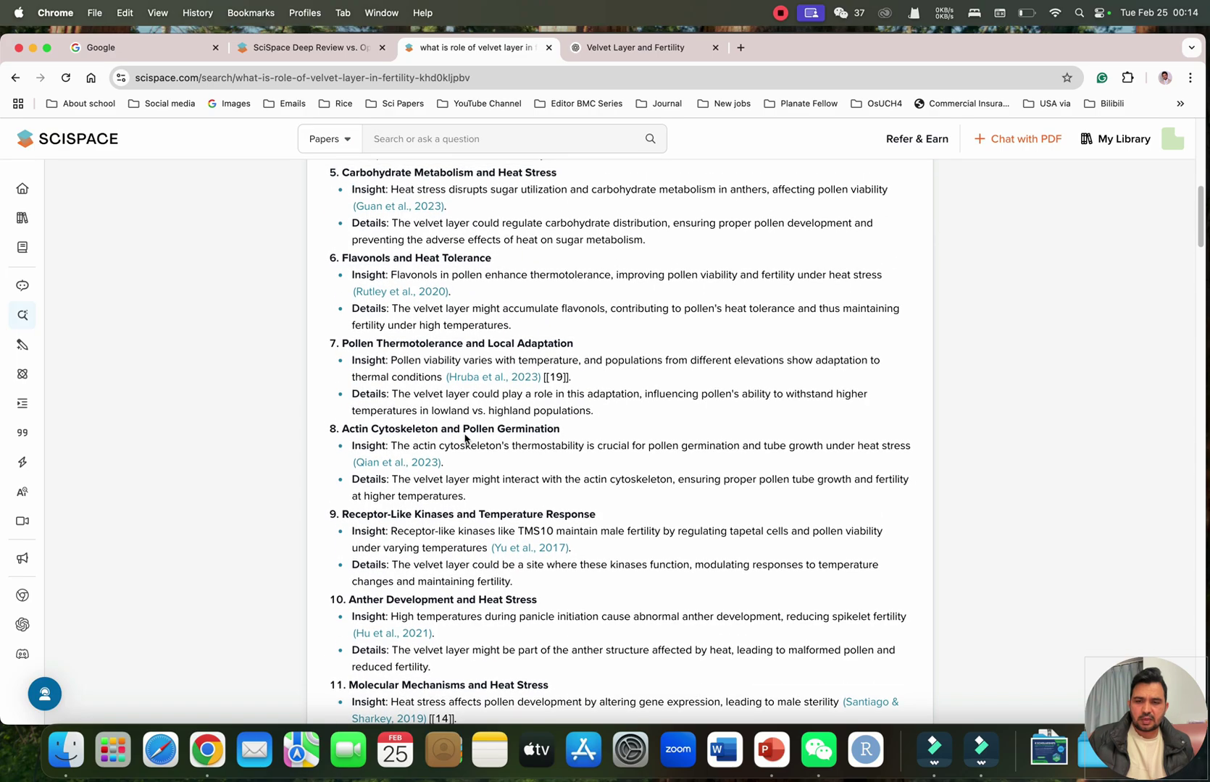
scroll(496, 575, "up", 6)
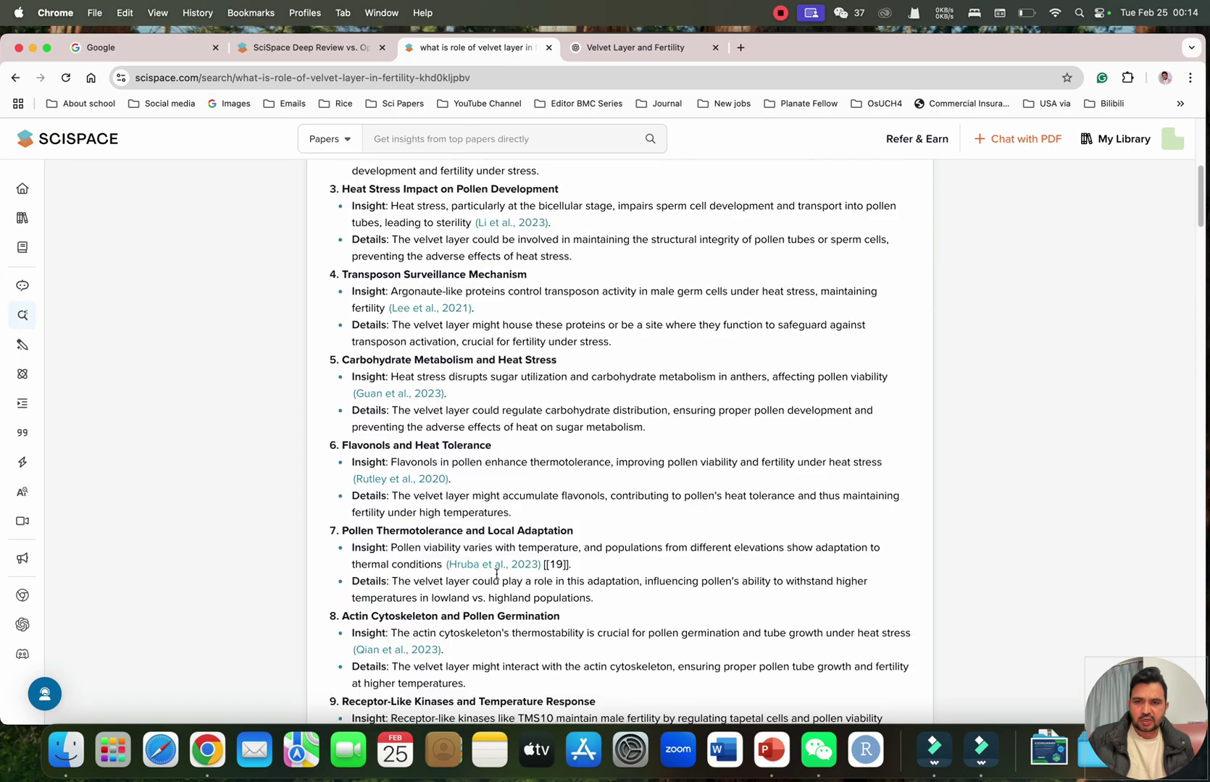
scroll(409, 505, "down", 14)
scroll(409, 505, "up", 15)
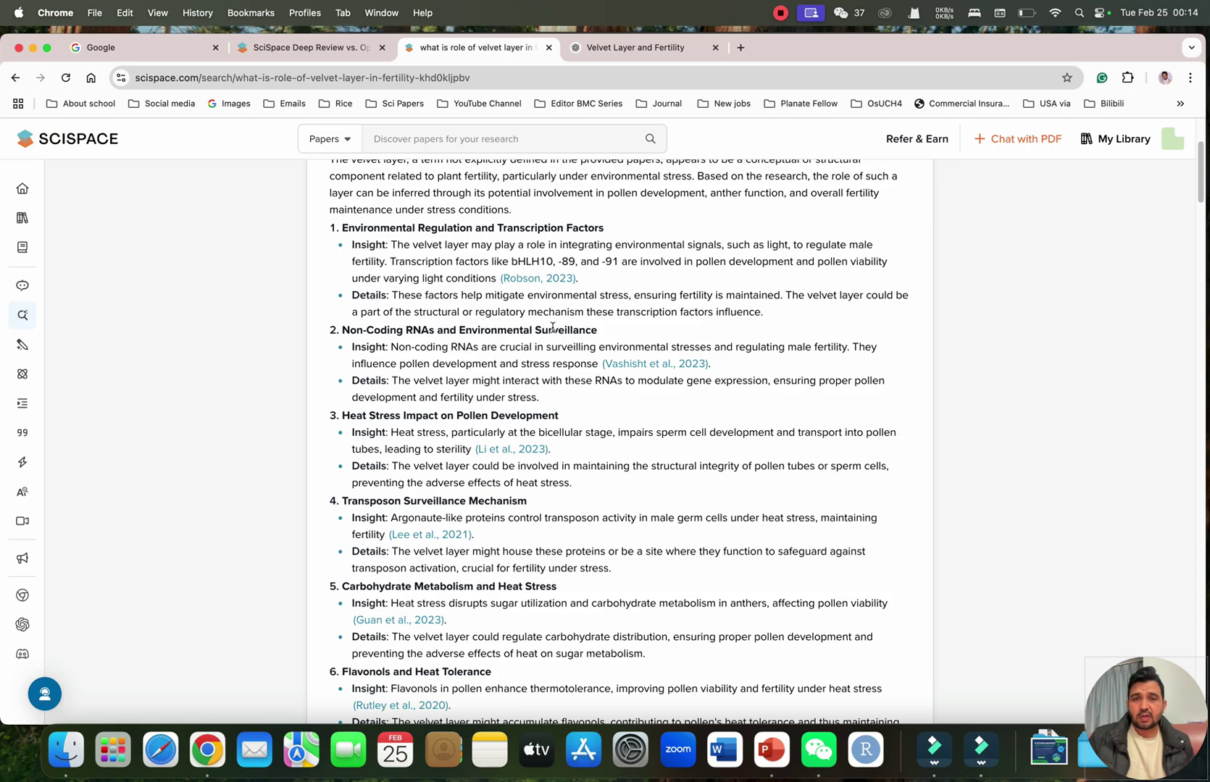
left_click(654, 52)
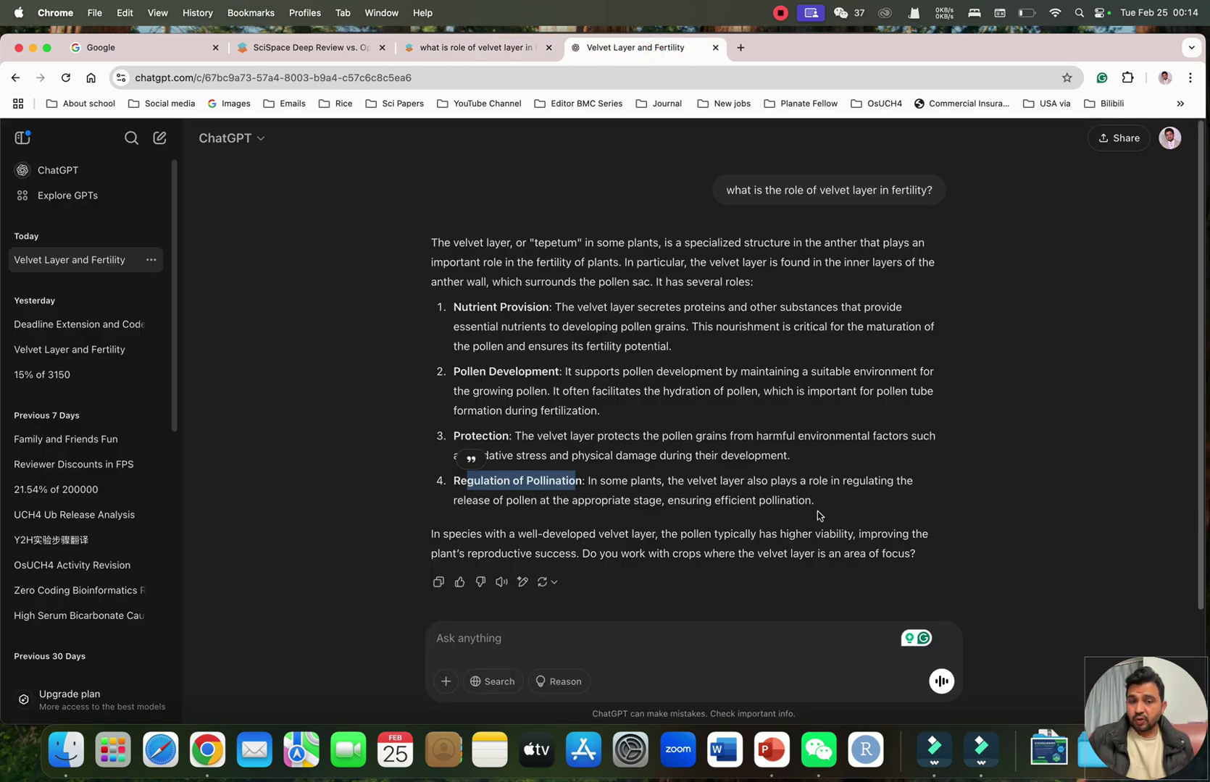
left_click(484, 47)
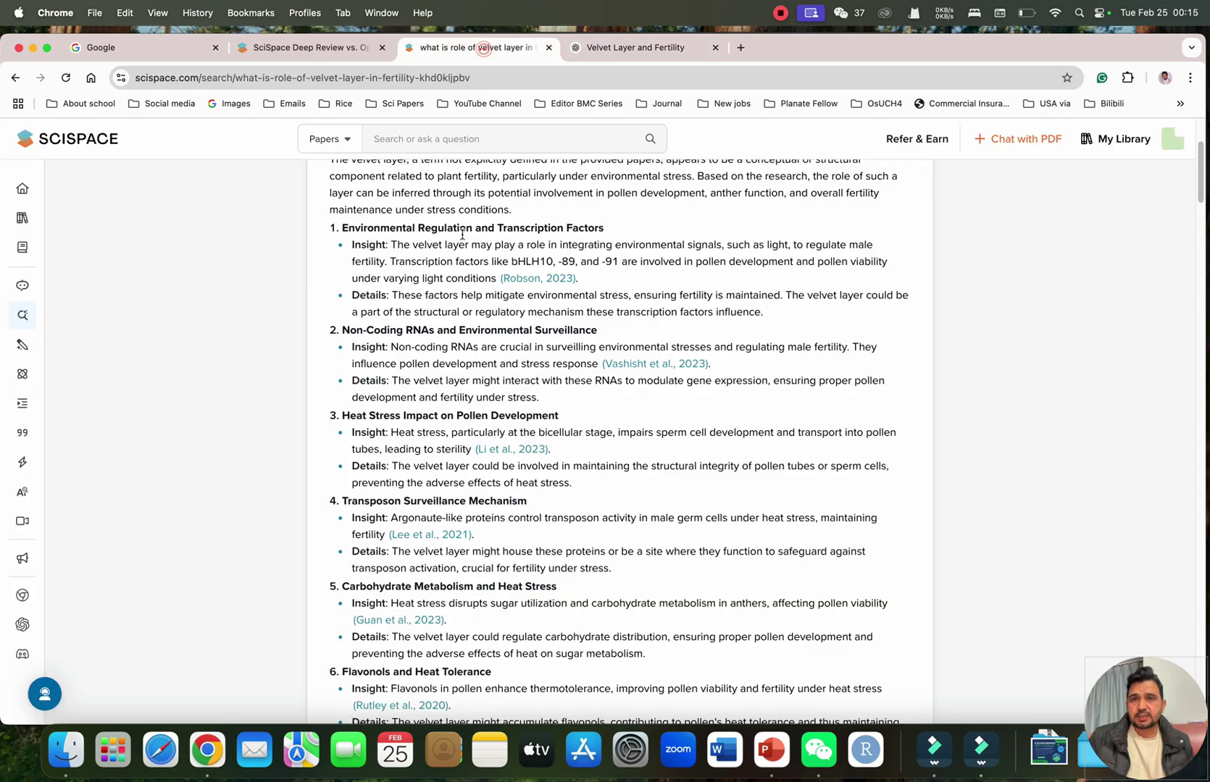
left_click(666, 49)
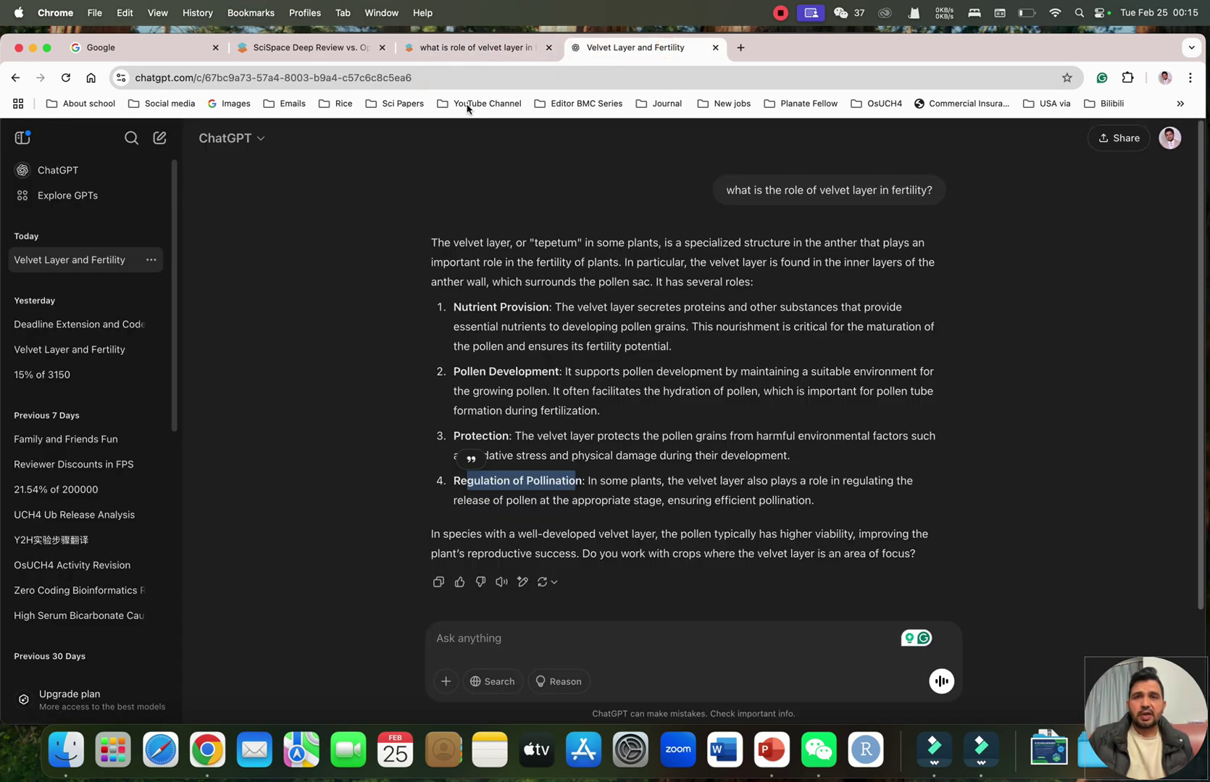
left_click(457, 51)
Step: Regenerate the Deep Review answer from the Top 5 Papers and expand it with Read More
scroll(448, 319, "up", 3)
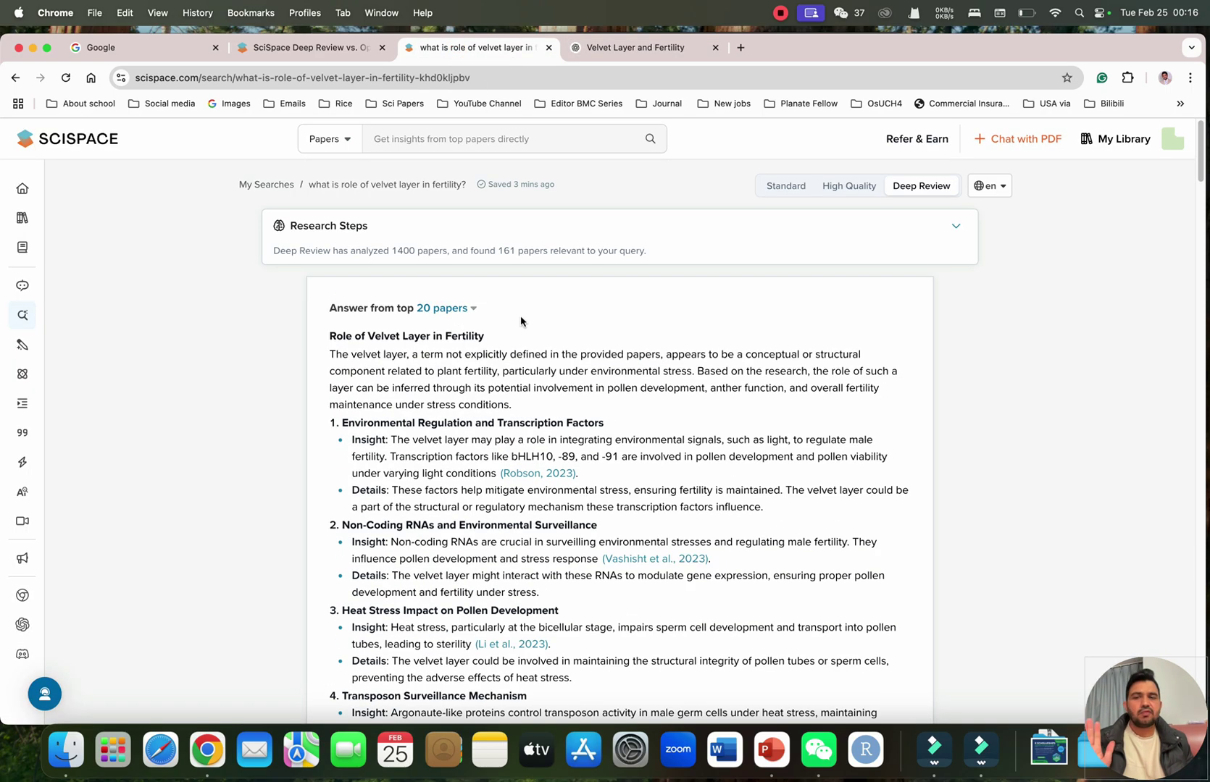
left_click(472, 309)
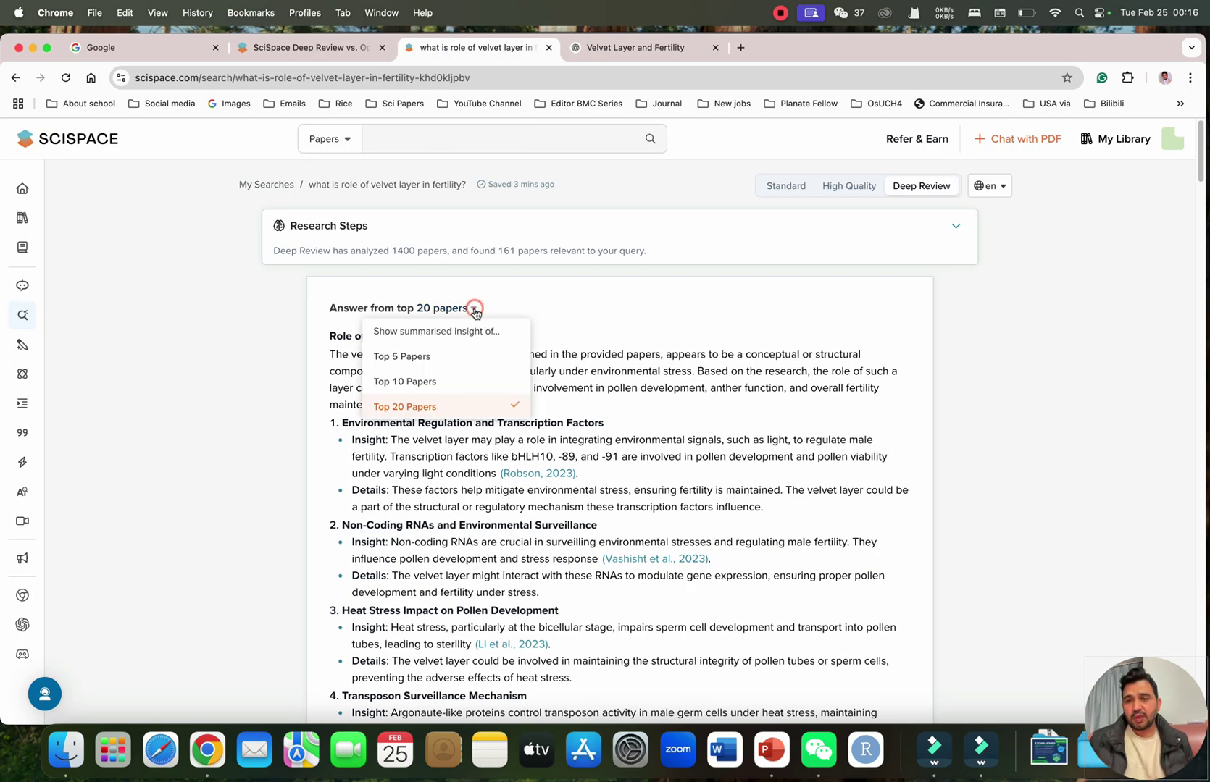
left_click(455, 357)
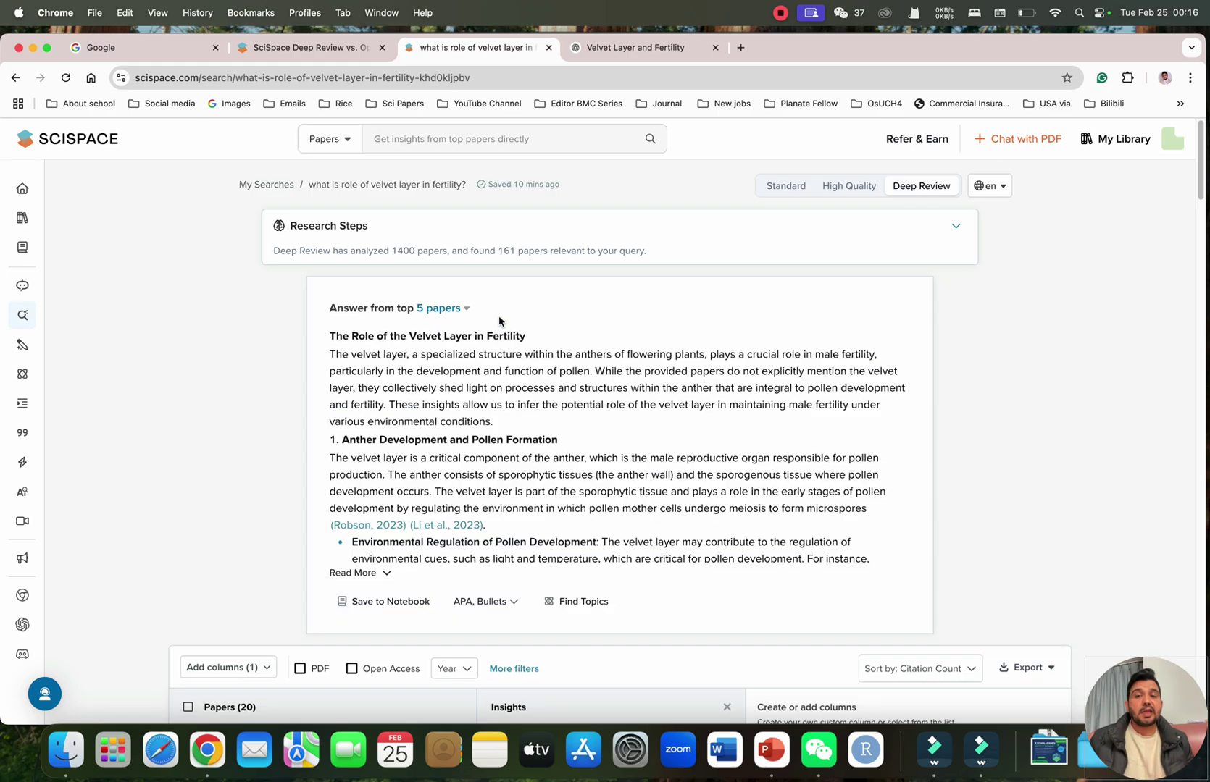
scroll(427, 494, "down", 1)
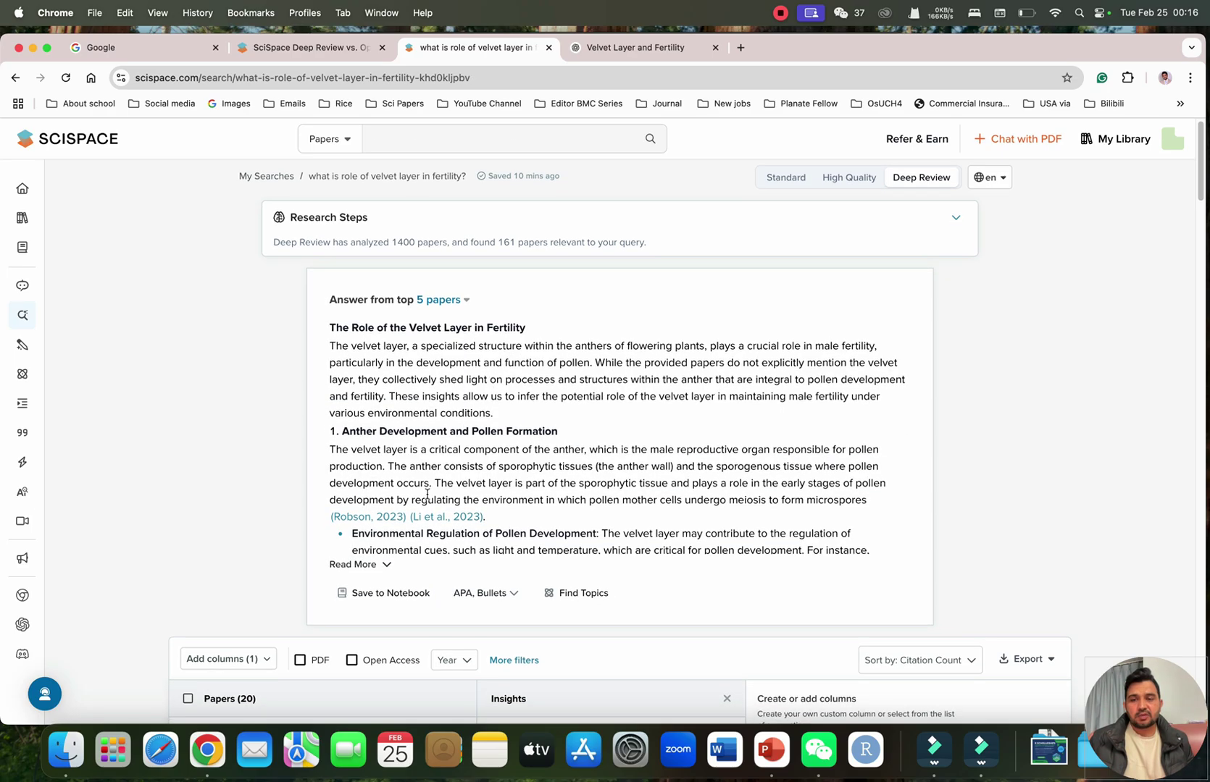
left_click(387, 569)
scroll(419, 562, "down", 1)
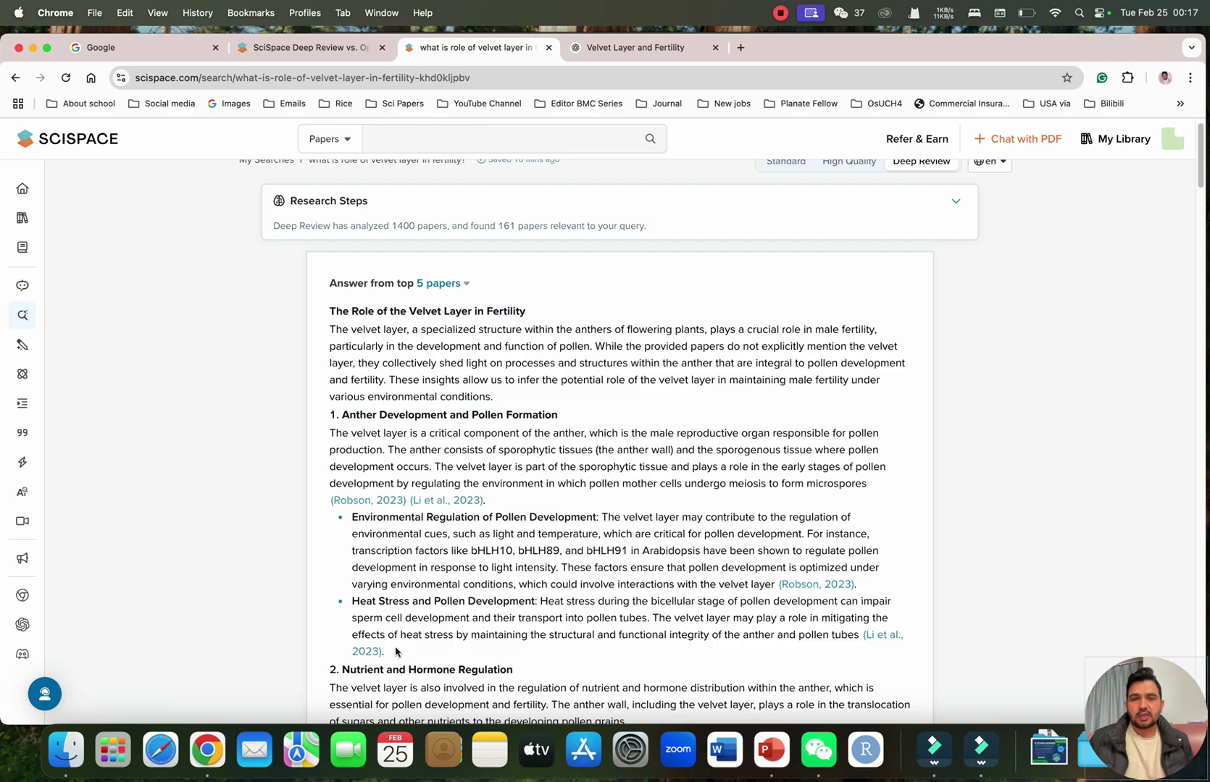
scroll(609, 364, "up", 2)
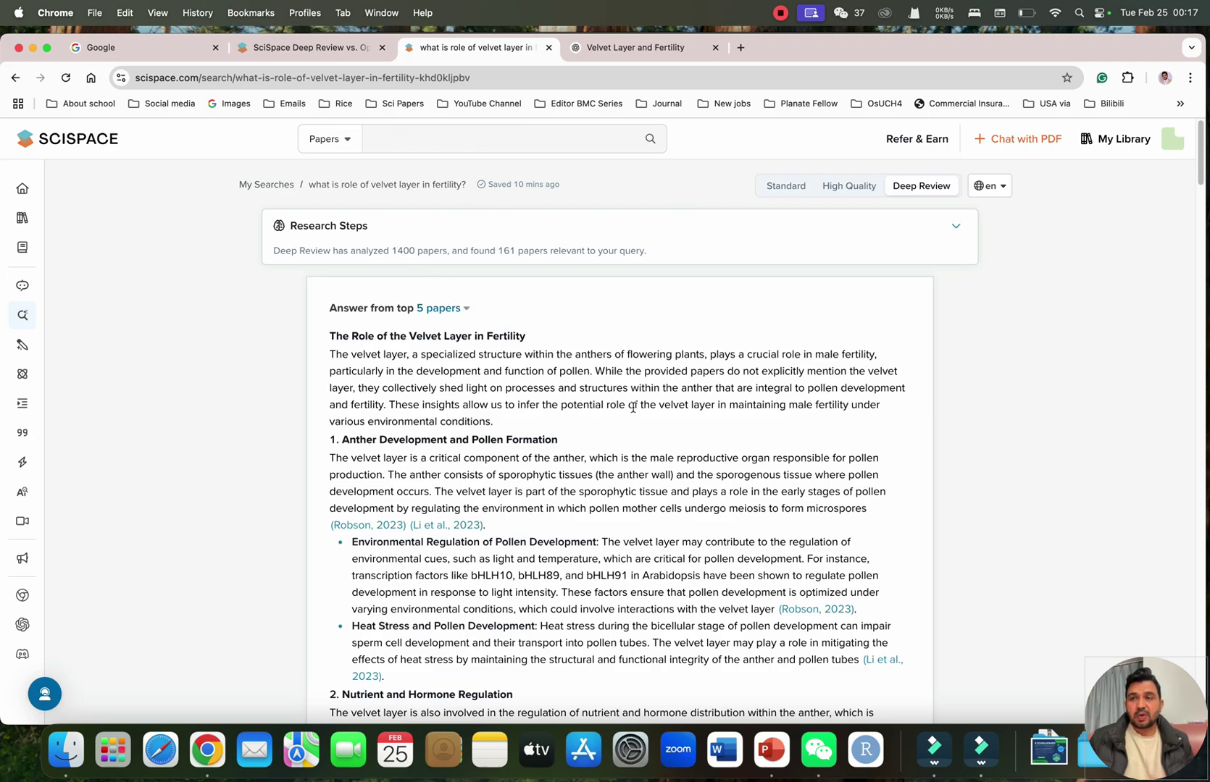
key("super+Tab")
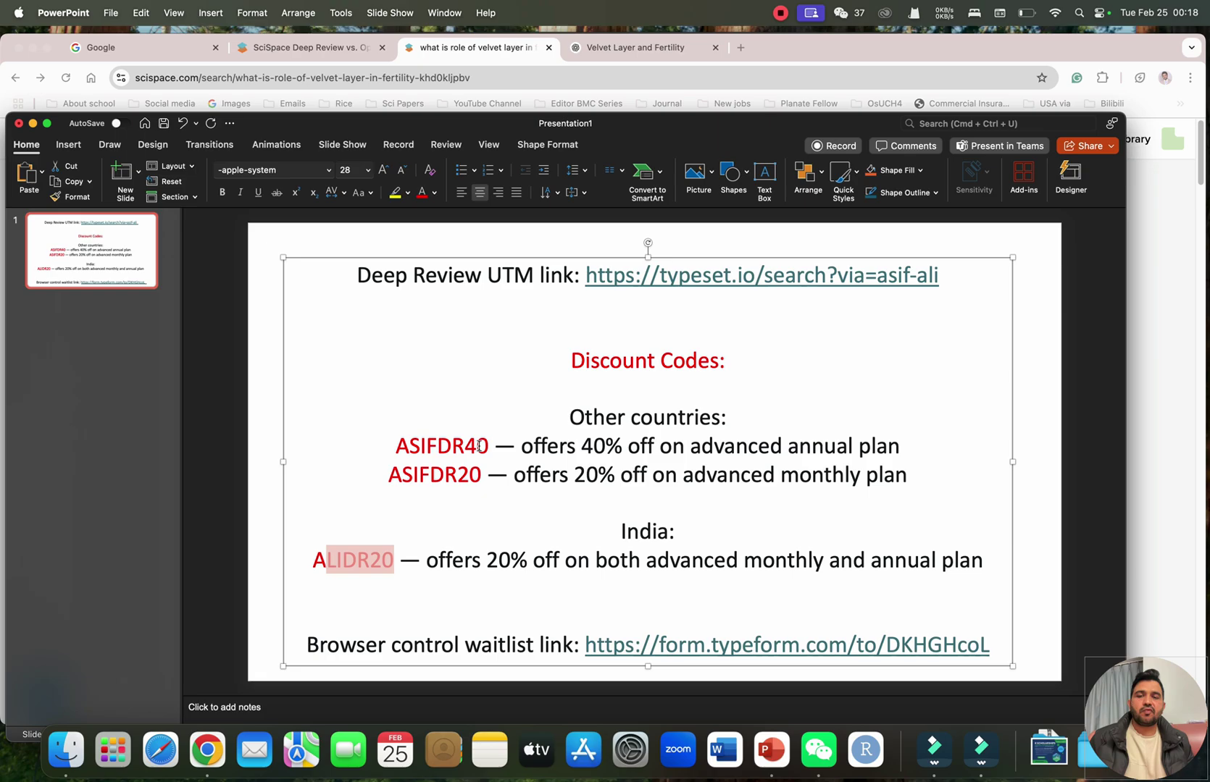
left_click_drag(486, 447, 403, 447)
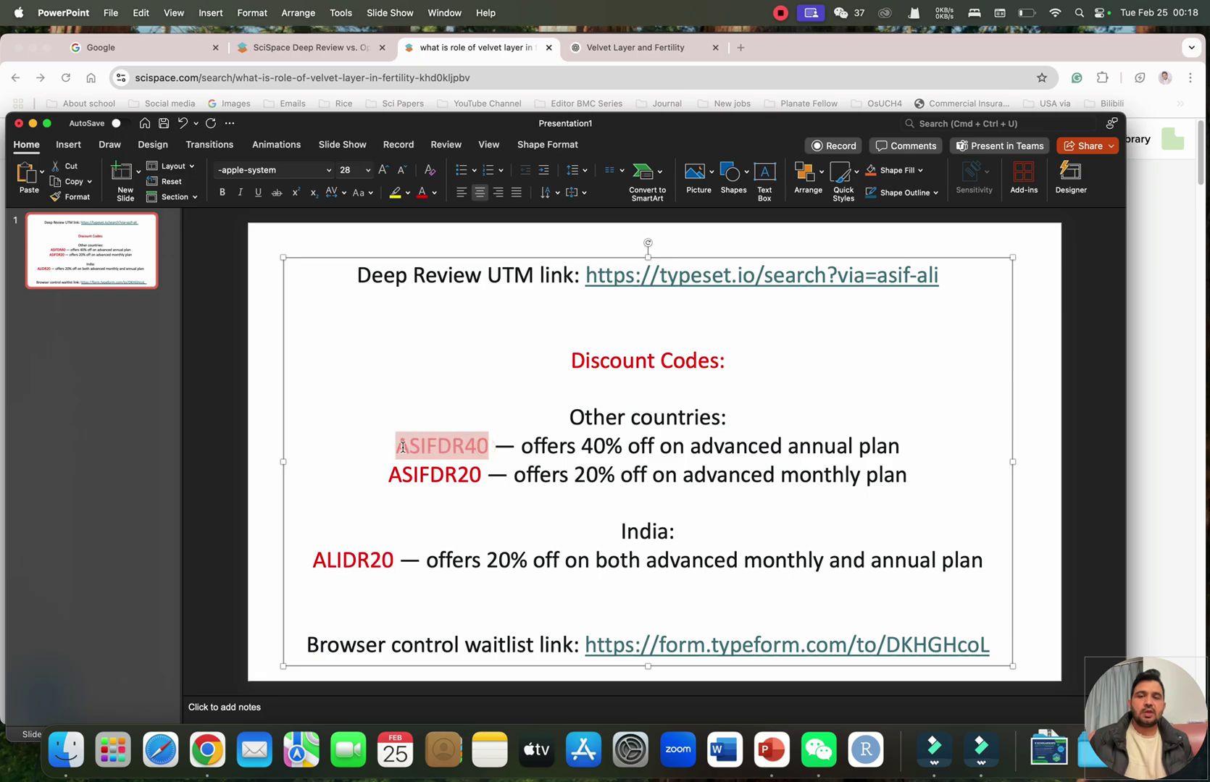
left_click(414, 407)
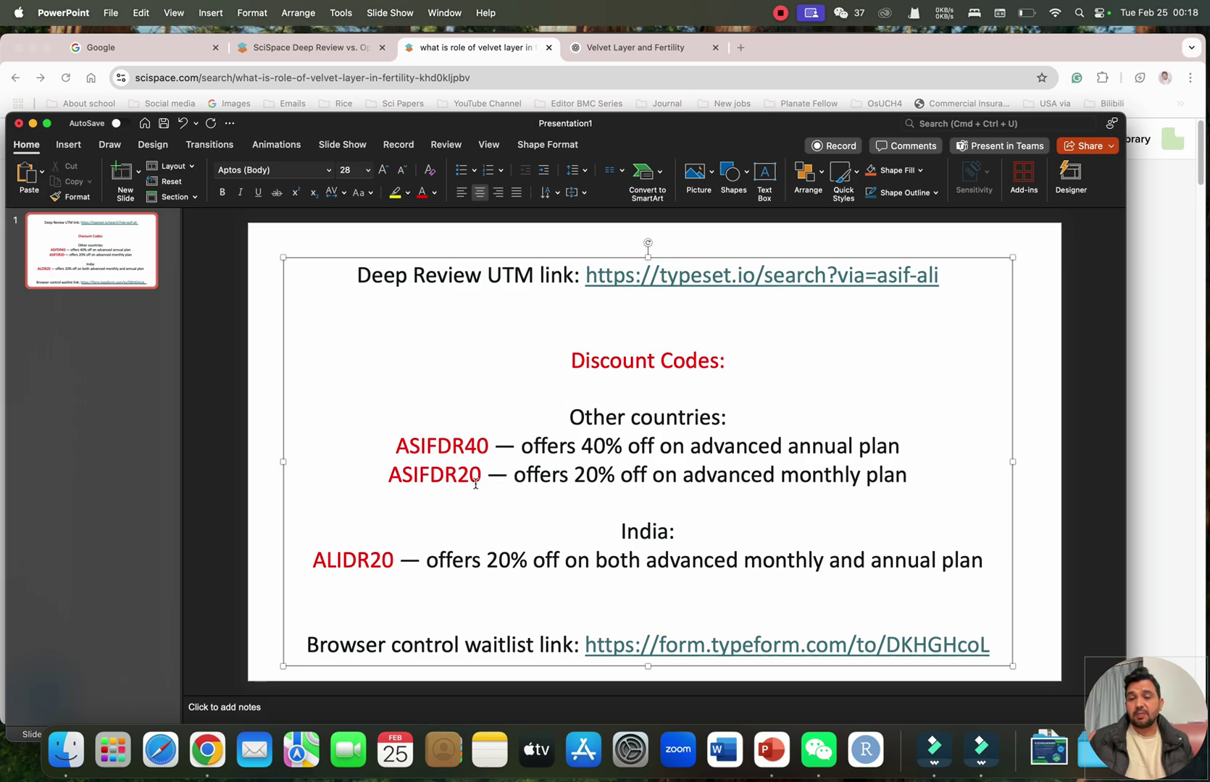
left_click_drag(481, 479, 389, 480)
left_click(415, 392)
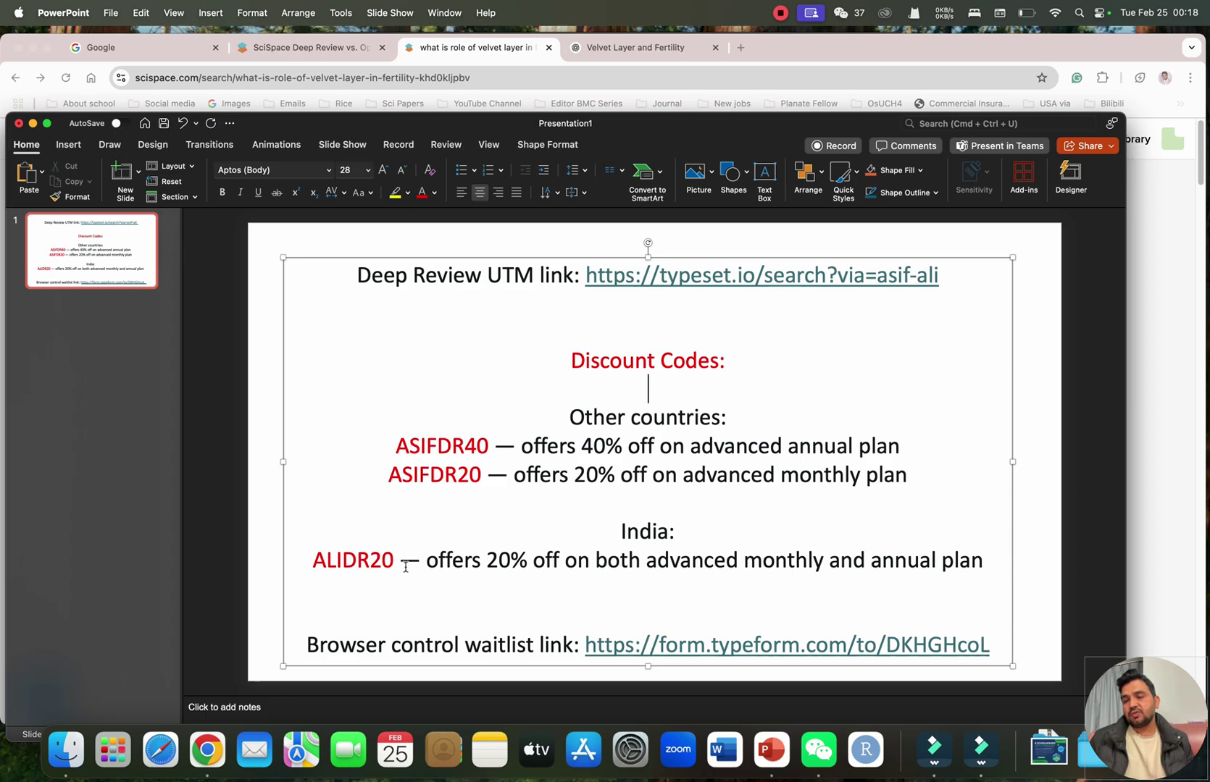
left_click_drag(395, 563, 311, 560)
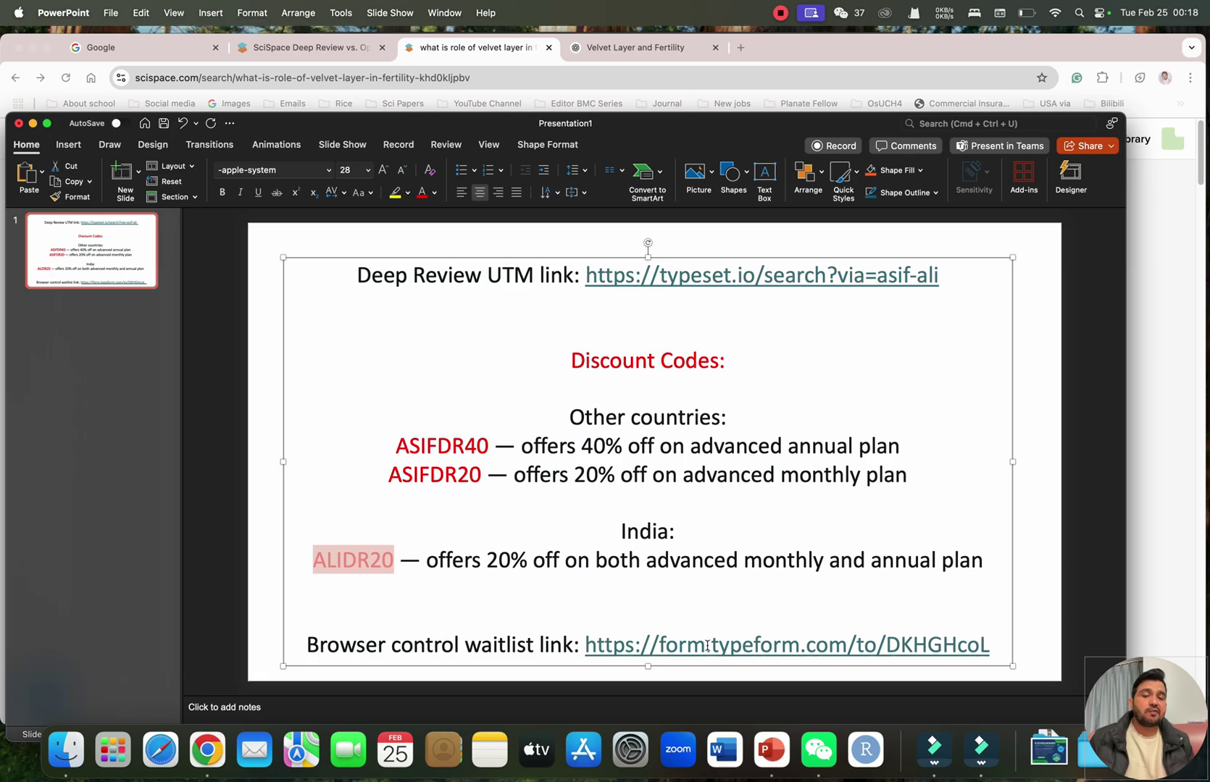
Step: Leave the presentation and bring back the SciSpace answer based on the top 5 papers
key("super+Tab")
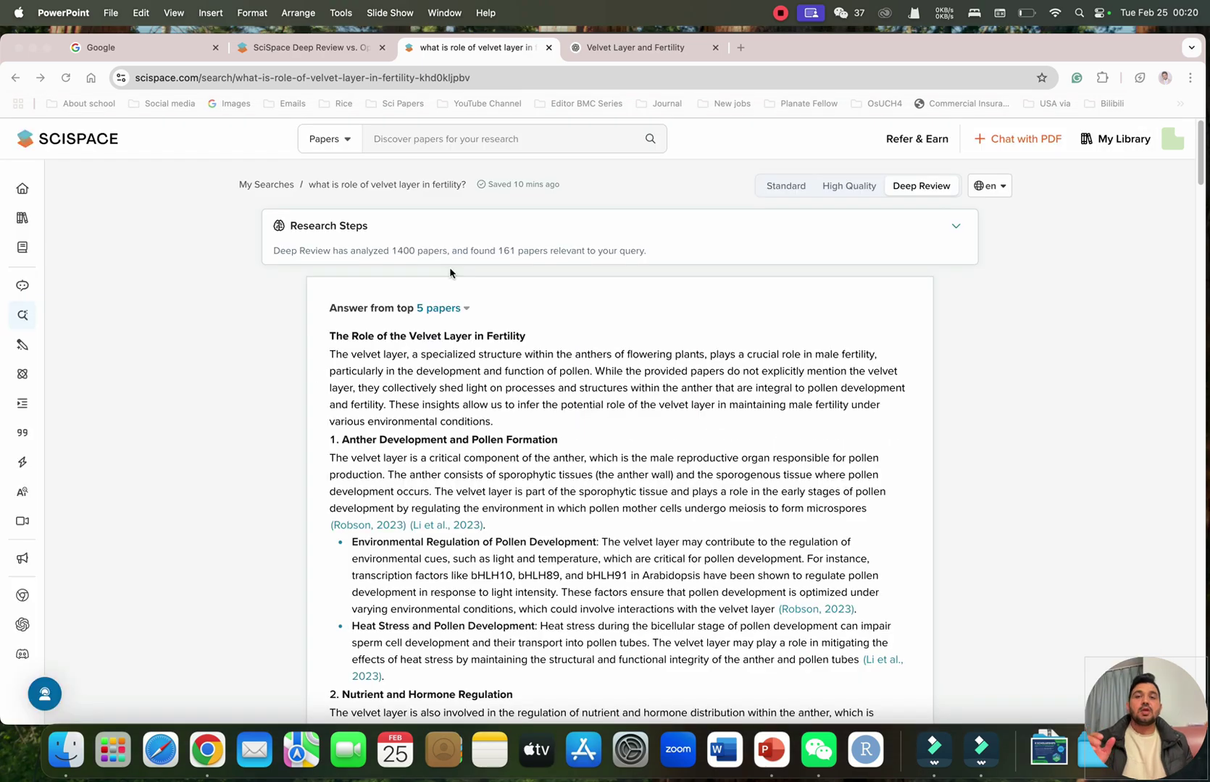